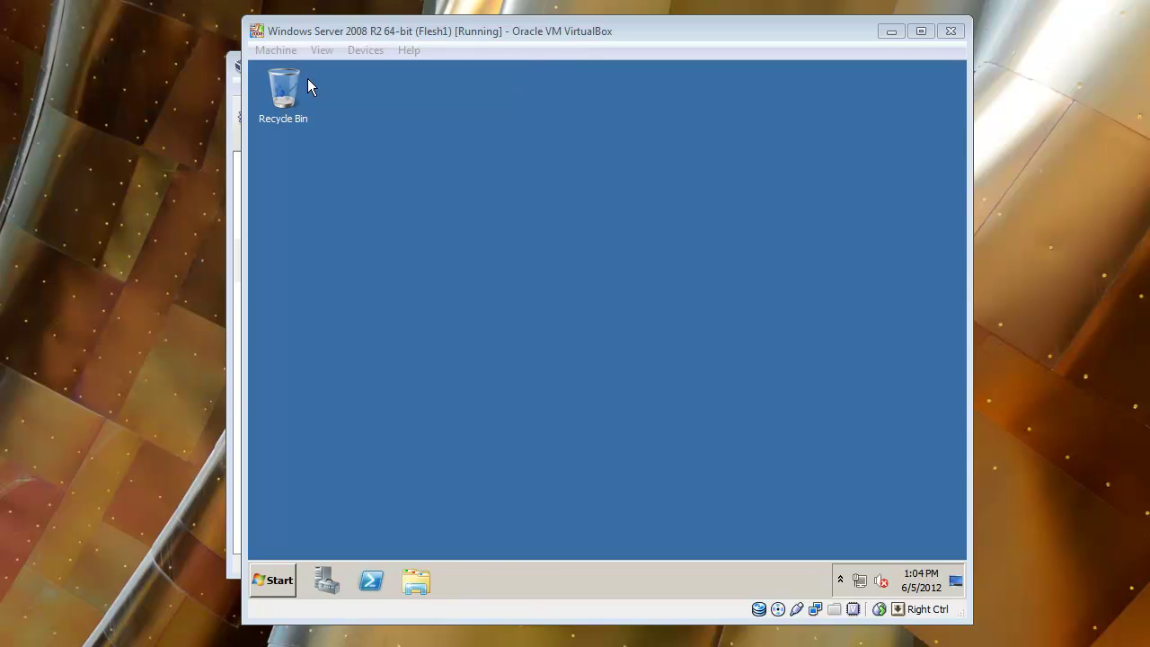
- Review the network adapter settings of the Windows Server 2008 R2 virtual machine, close them and return to its running window
{"action": "left_click", "coordinate": [236, 90]}
{"action": "left_click", "coordinate": [240, 67]}
{"action": "left_click", "coordinate": [323, 112]}
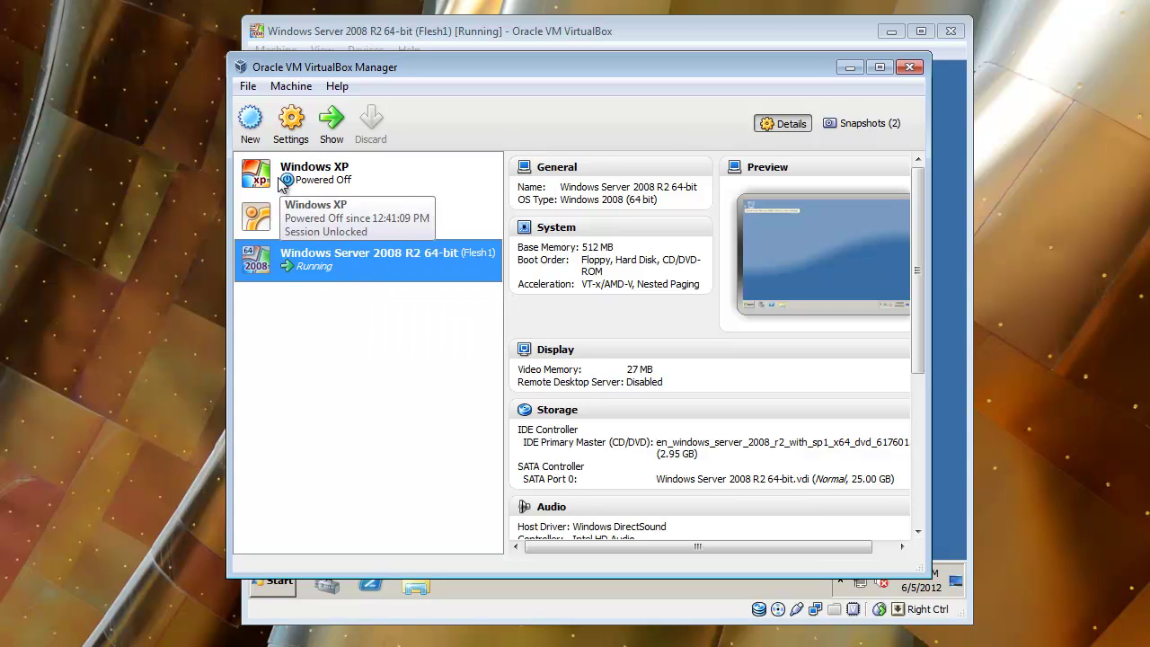
{"action": "right_click", "coordinate": [370, 266]}
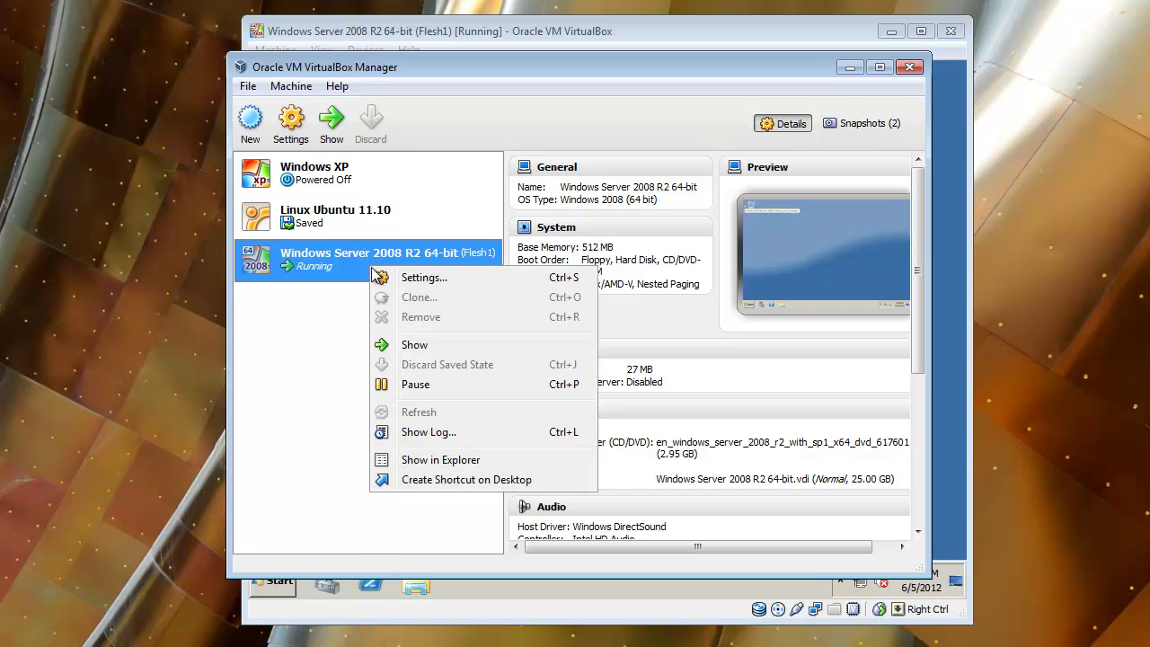
{"action": "left_click", "coordinate": [428, 278]}
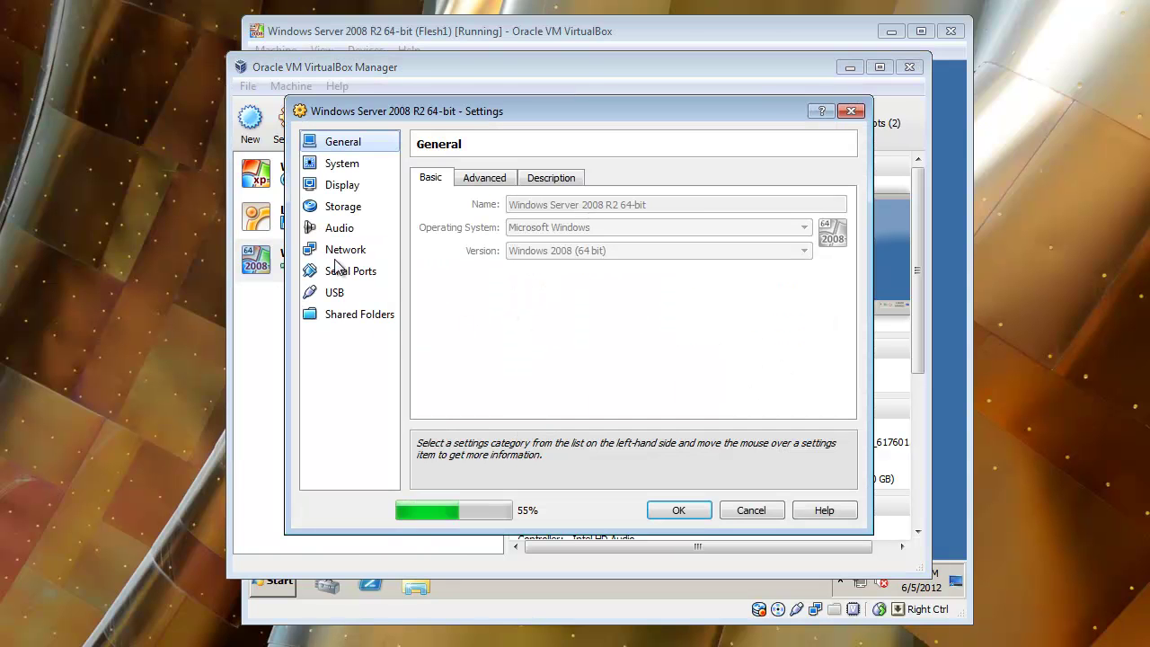
{"action": "left_click", "coordinate": [346, 251]}
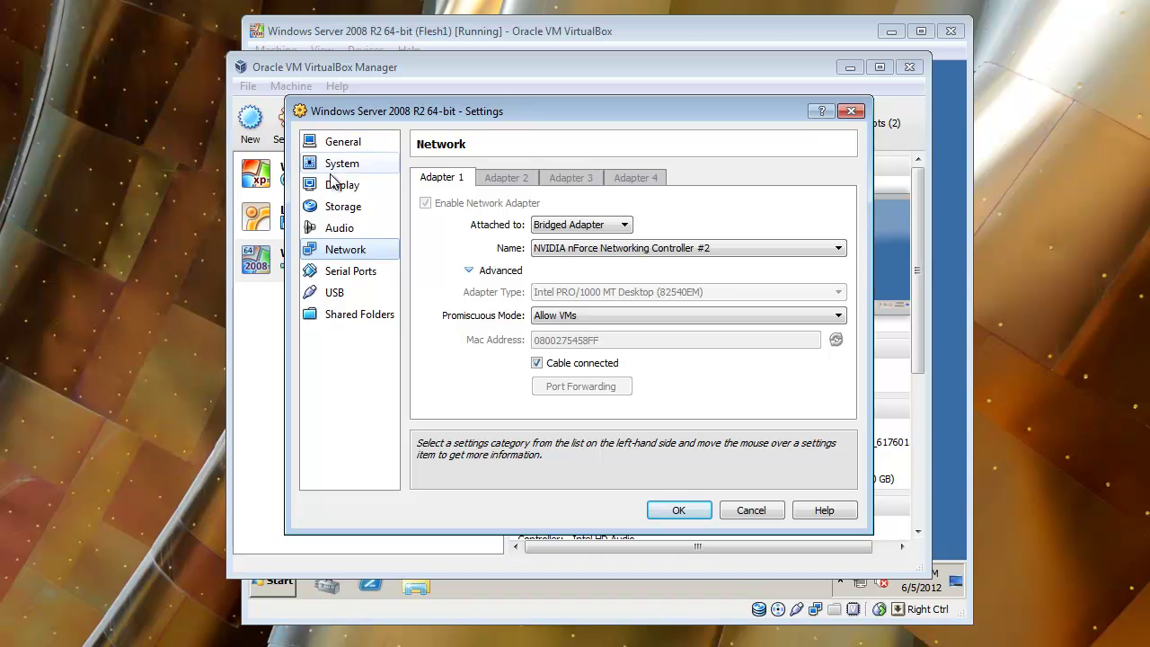
{"action": "left_click", "coordinate": [851, 113]}
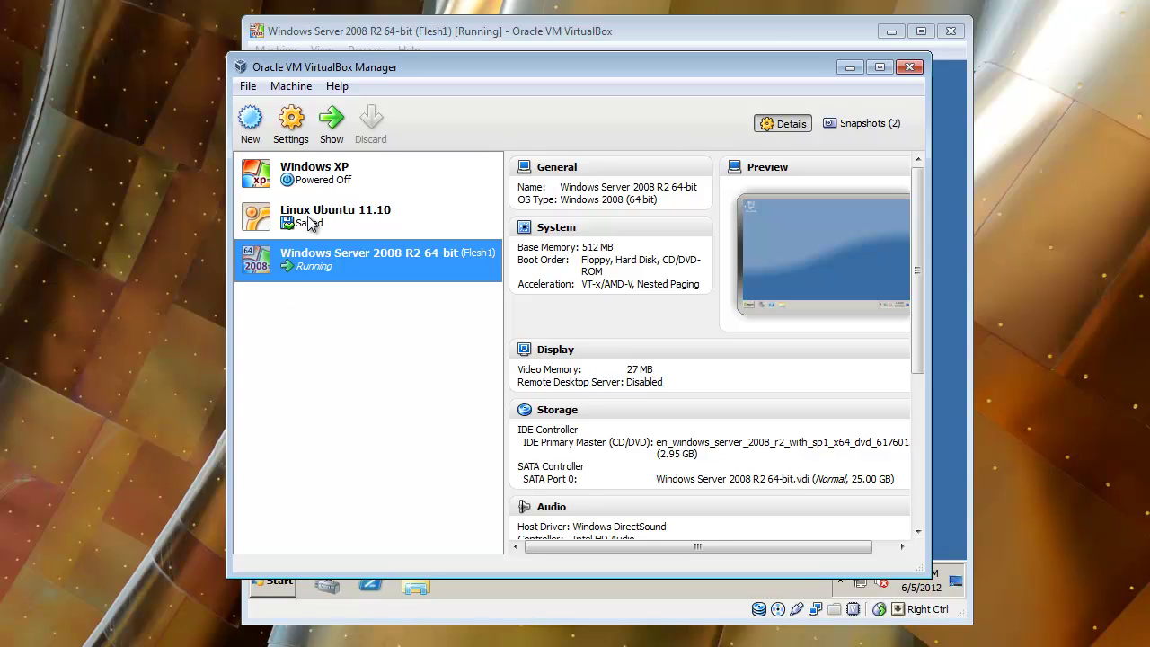
{"action": "left_click", "coordinate": [709, 27]}
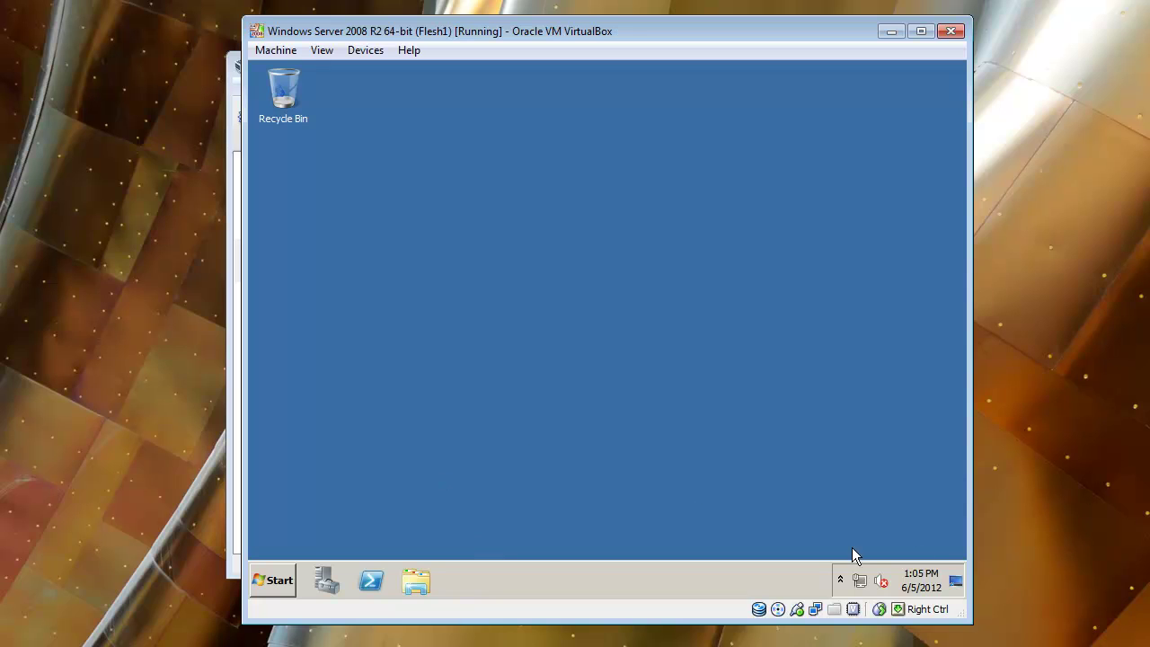
- Open Server Manager on the server and look over the available Administrative Tools
{"action": "mouse_move", "coordinate": [880, 589]}
{"action": "left_click", "coordinate": [272, 580]}
{"action": "left_click", "coordinate": [269, 581]}
{"action": "left_click", "coordinate": [323, 580]}
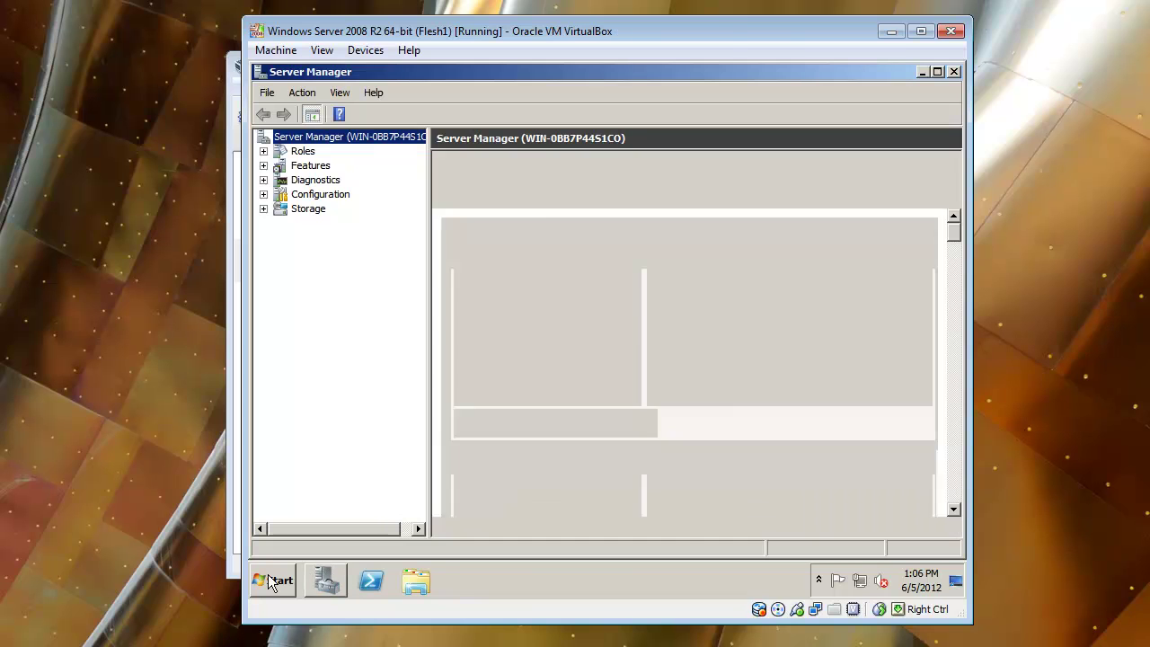
{"action": "left_click", "coordinate": [272, 581]}
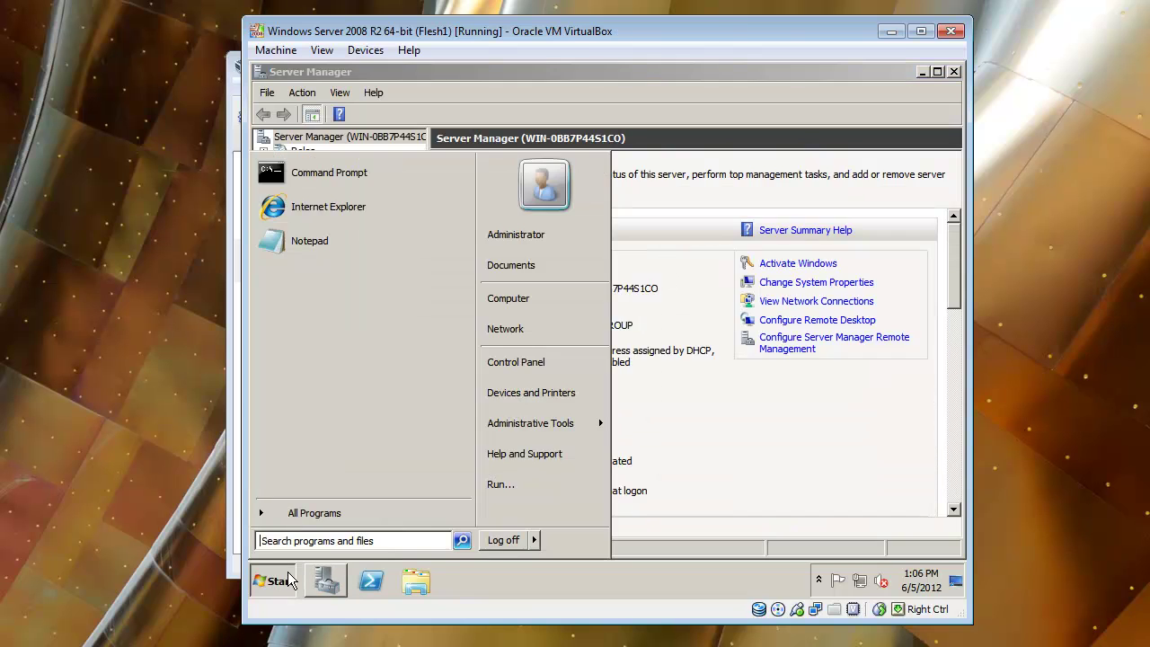
{"action": "mouse_move", "coordinate": [531, 429]}
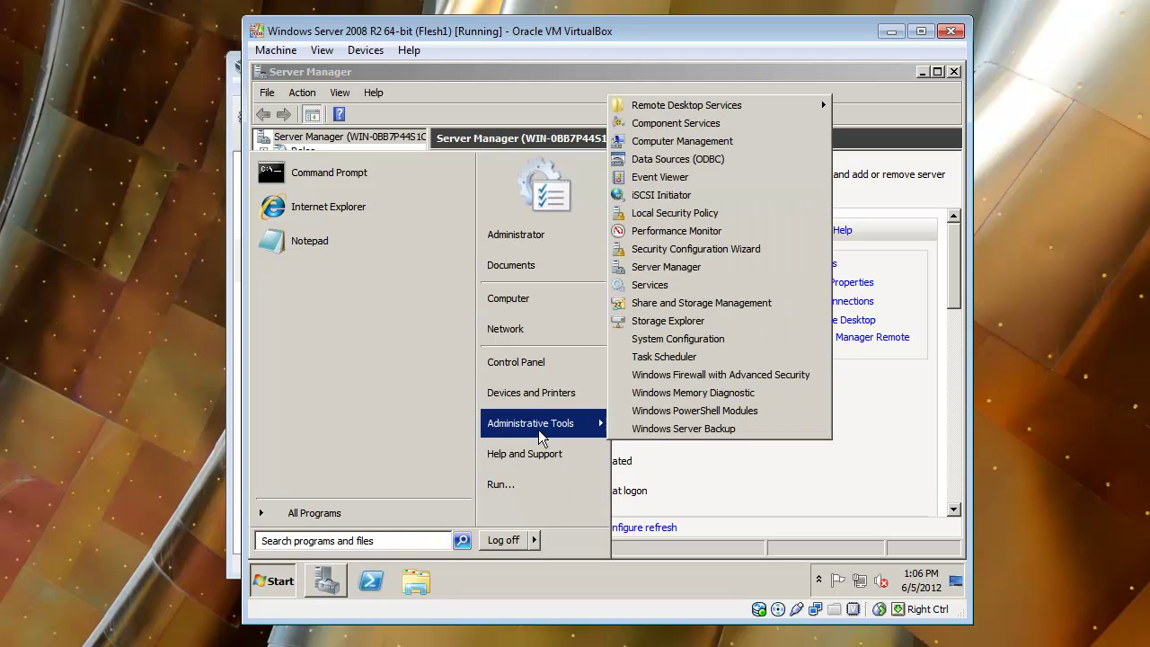
{"action": "left_click", "coordinate": [857, 481]}
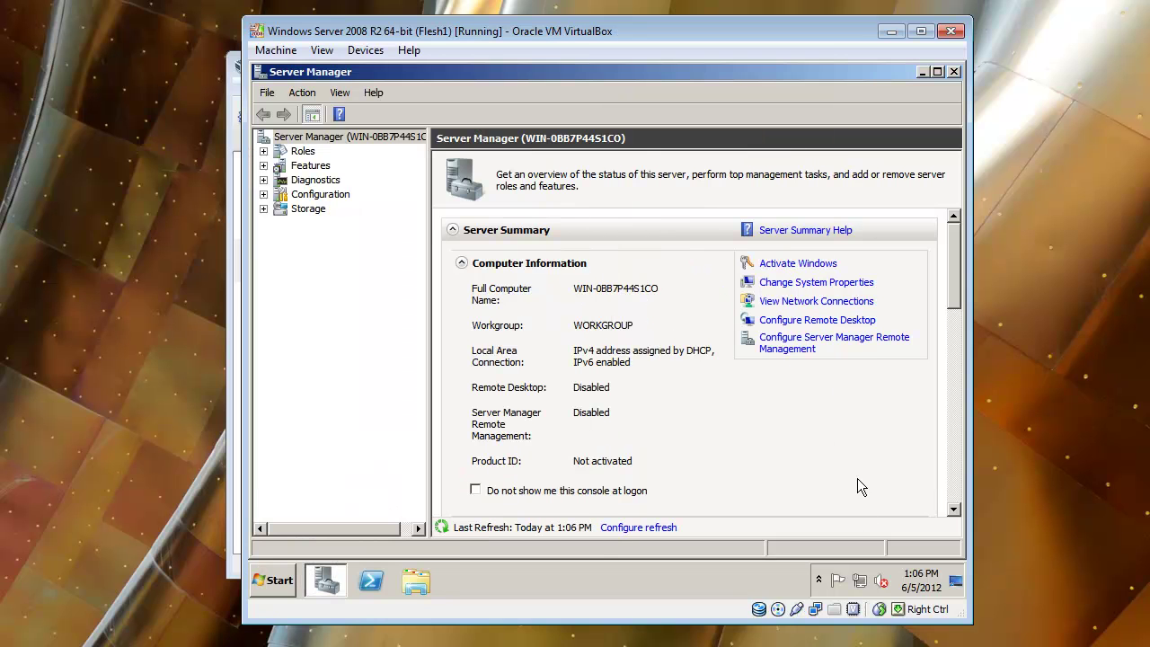
- Start adding a server role from the Roles summary and have the wizard skip its introductory page by default
{"action": "left_click", "coordinate": [301, 151]}
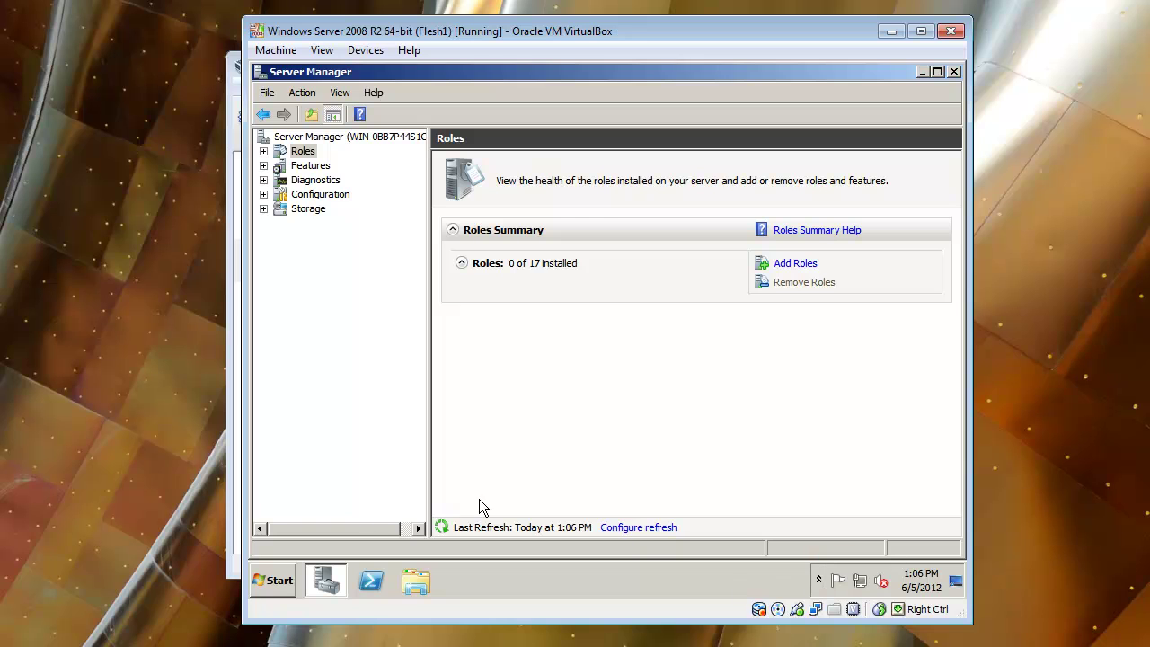
{"action": "left_click", "coordinate": [276, 583]}
{"action": "left_click", "coordinate": [278, 588]}
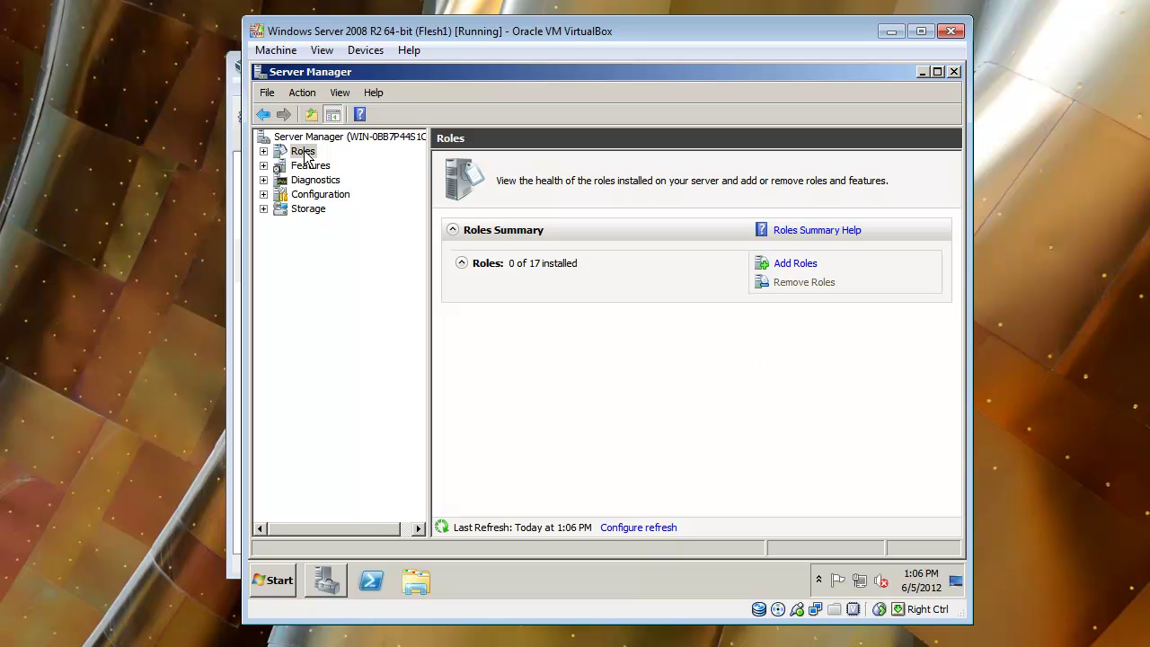
{"action": "left_click", "coordinate": [789, 264]}
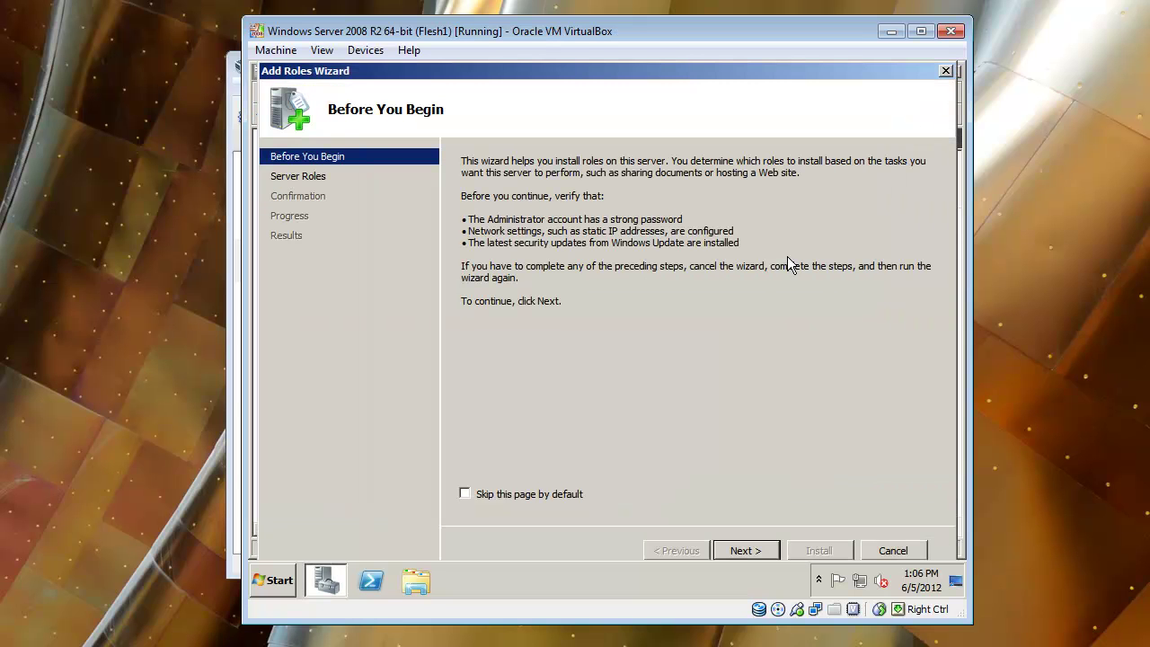
{"action": "left_click", "coordinate": [487, 495]}
{"action": "left_click", "coordinate": [742, 550]}
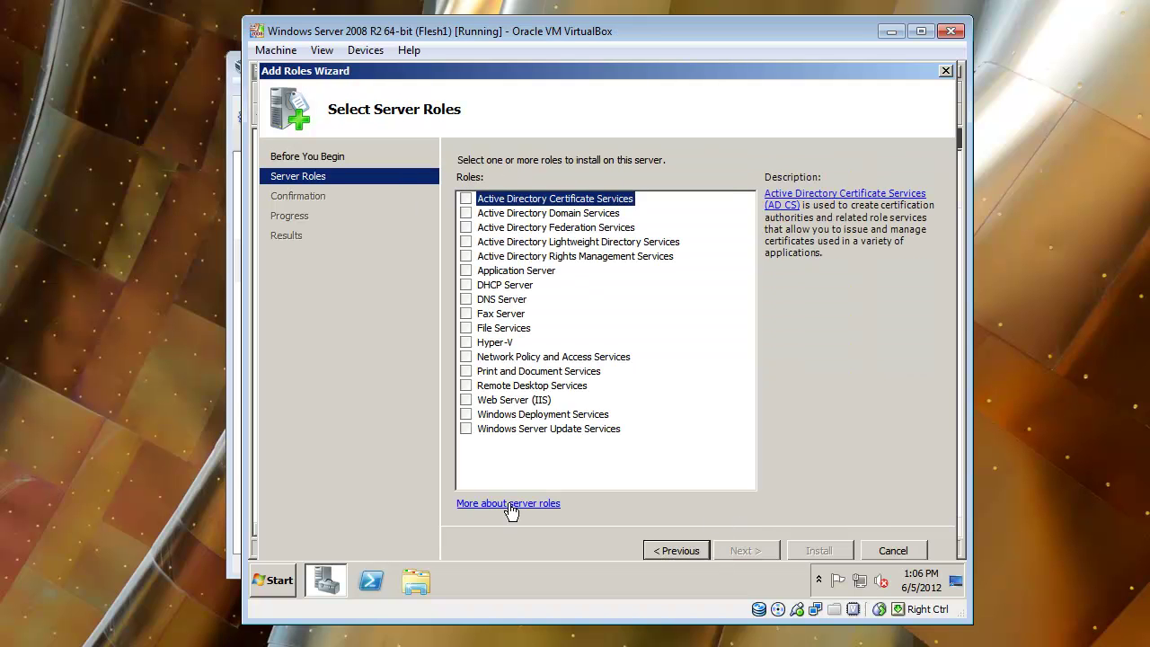
- Install the Active Directory Domain Services role with its required .NET Framework 3.5.1 features and close the wizard
{"action": "left_click", "coordinate": [466, 213]}
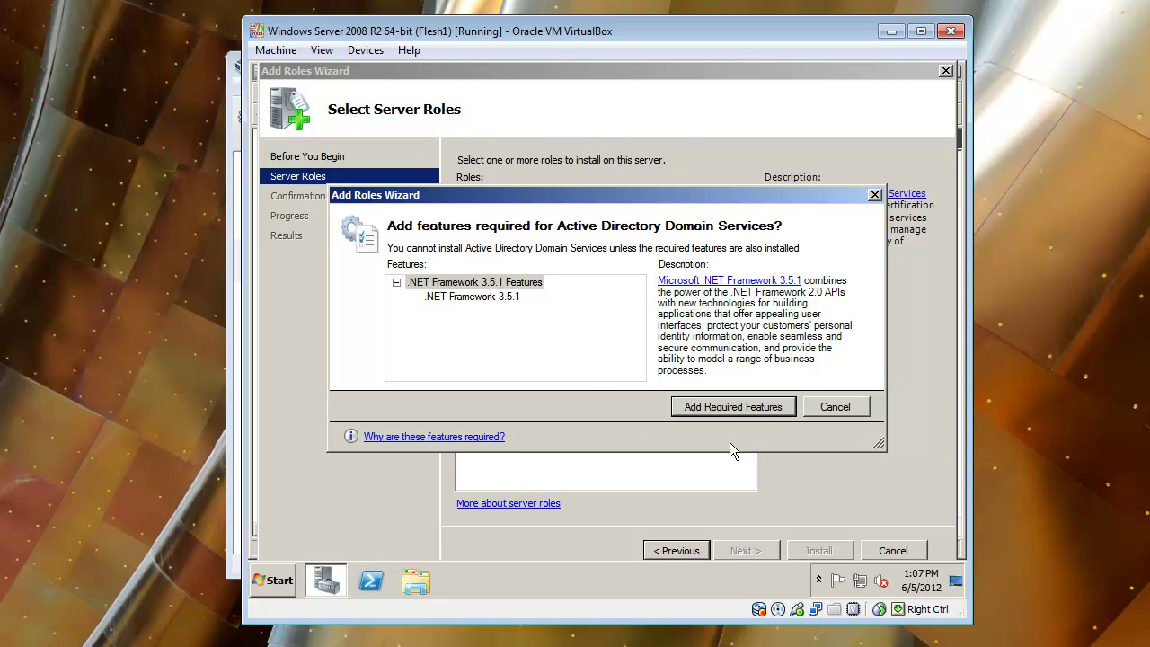
{"action": "left_click", "coordinate": [716, 412]}
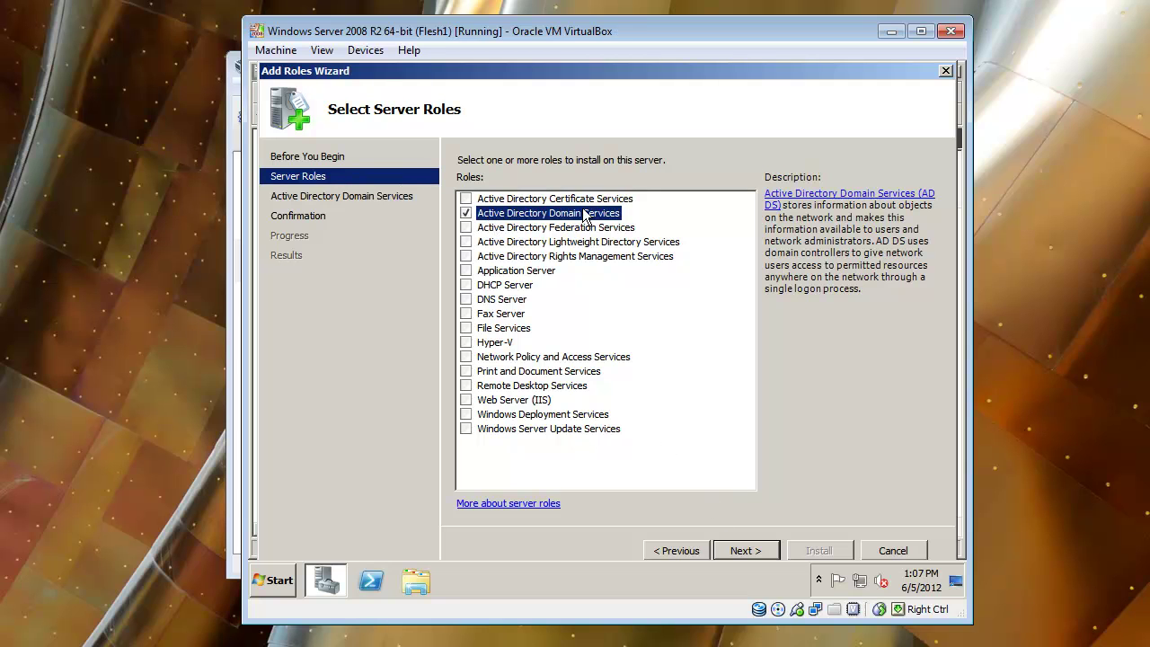
{"action": "left_click", "coordinate": [743, 550]}
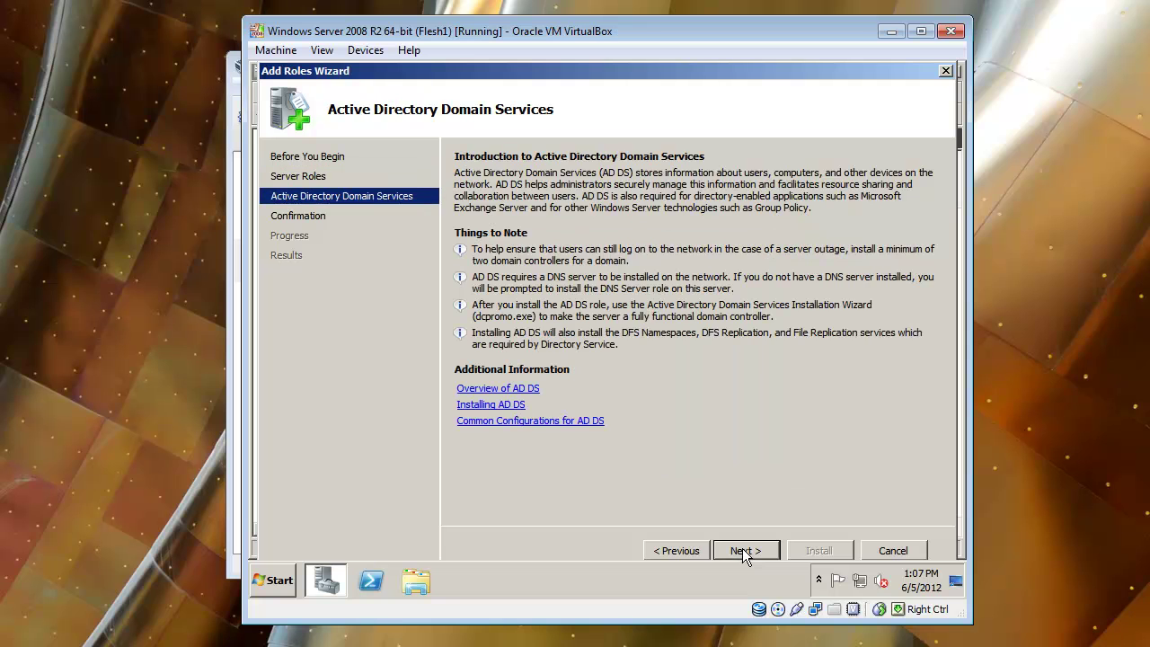
{"action": "left_click", "coordinate": [742, 551]}
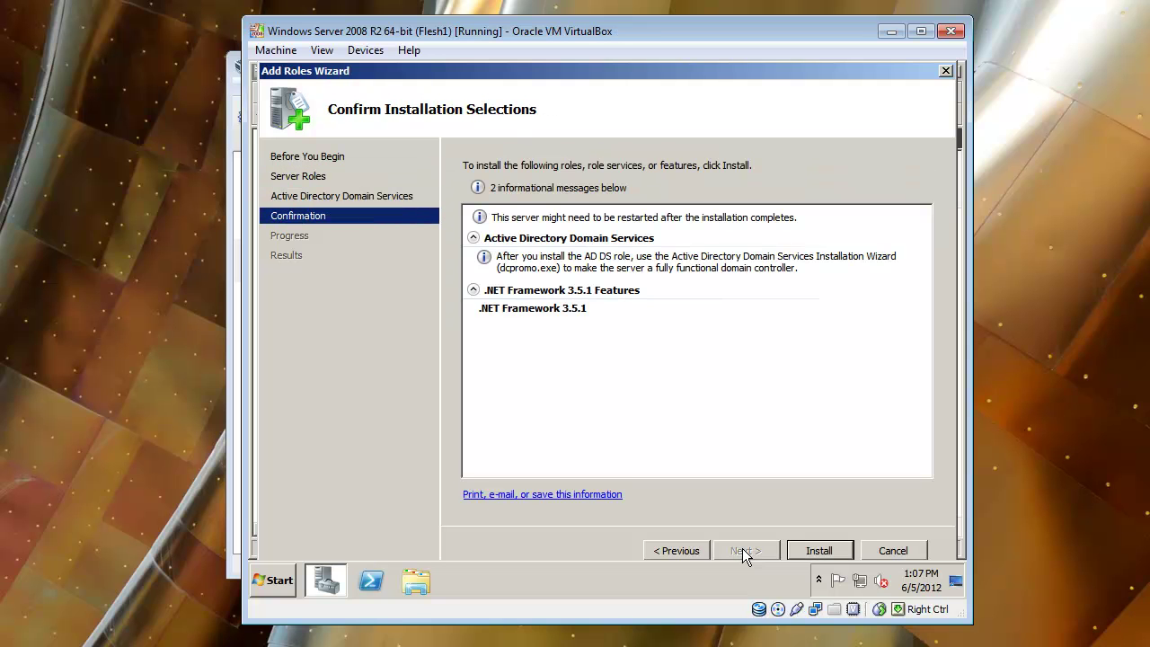
{"action": "left_click", "coordinate": [820, 550]}
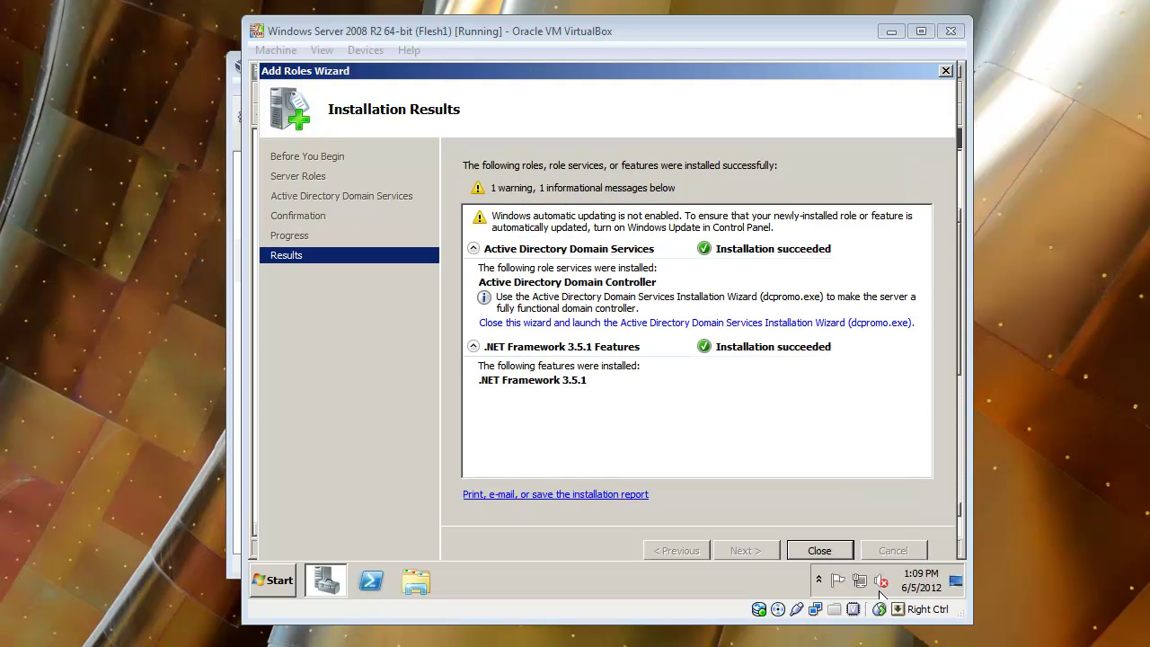
{"action": "left_click", "coordinate": [490, 249]}
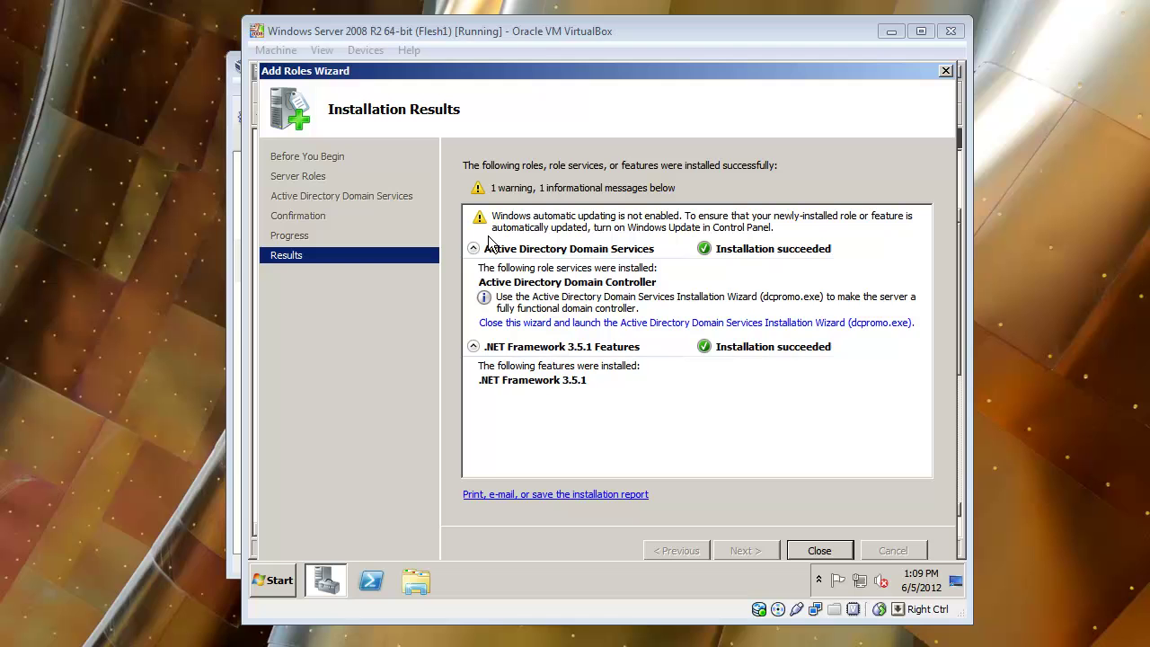
{"action": "left_click", "coordinate": [819, 551]}
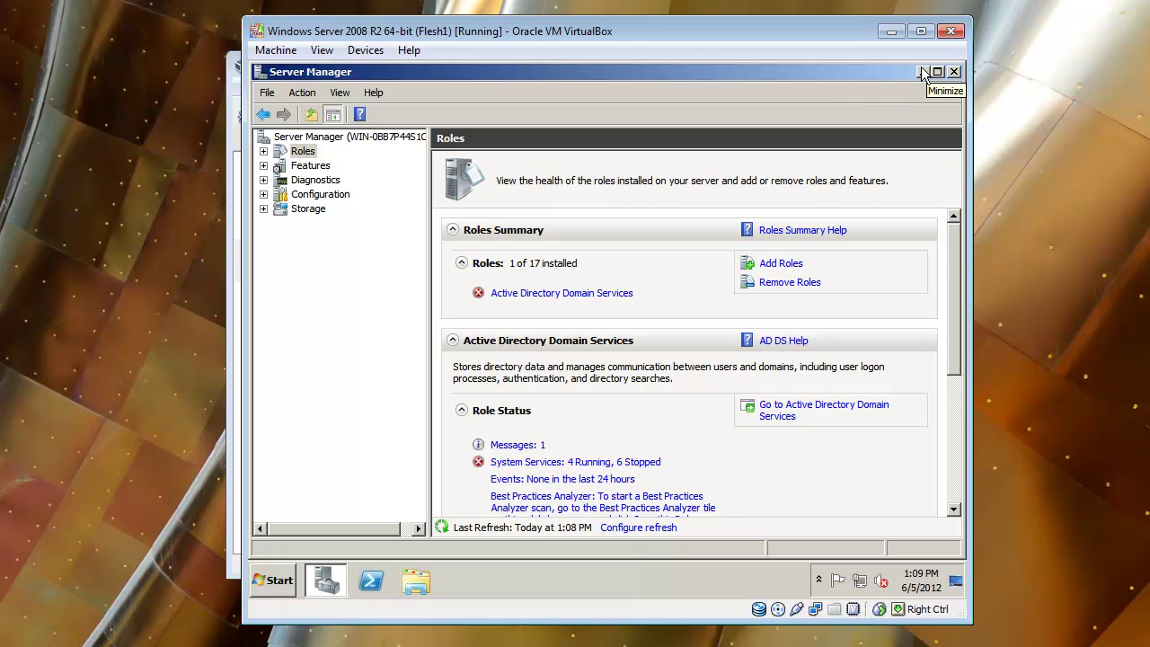
- Minimize Server Manager and open the Active Directory Users and Computers console, acknowledging the domain rights warning
{"action": "left_click", "coordinate": [954, 71]}
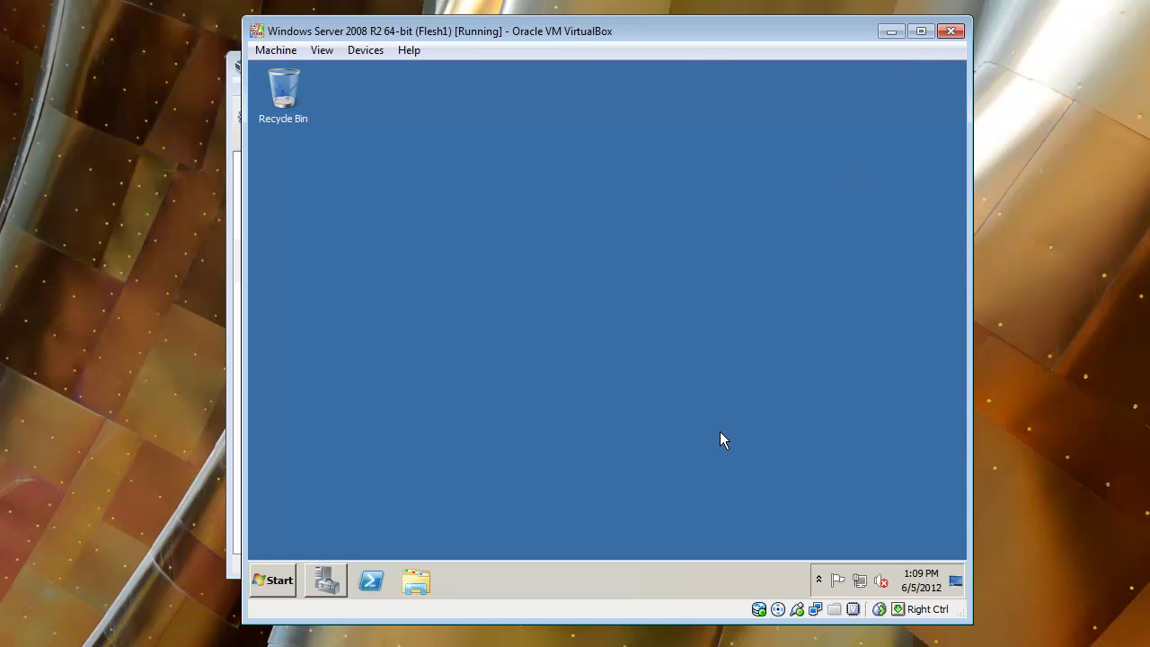
{"action": "left_click", "coordinate": [273, 581]}
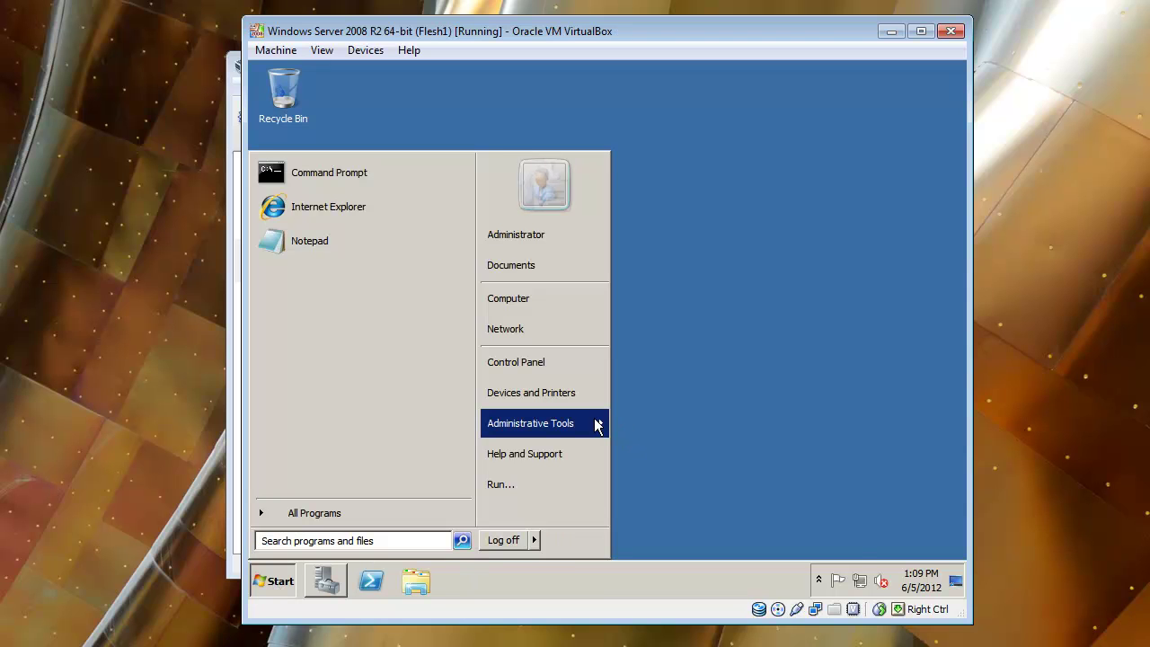
{"action": "mouse_move", "coordinate": [595, 426]}
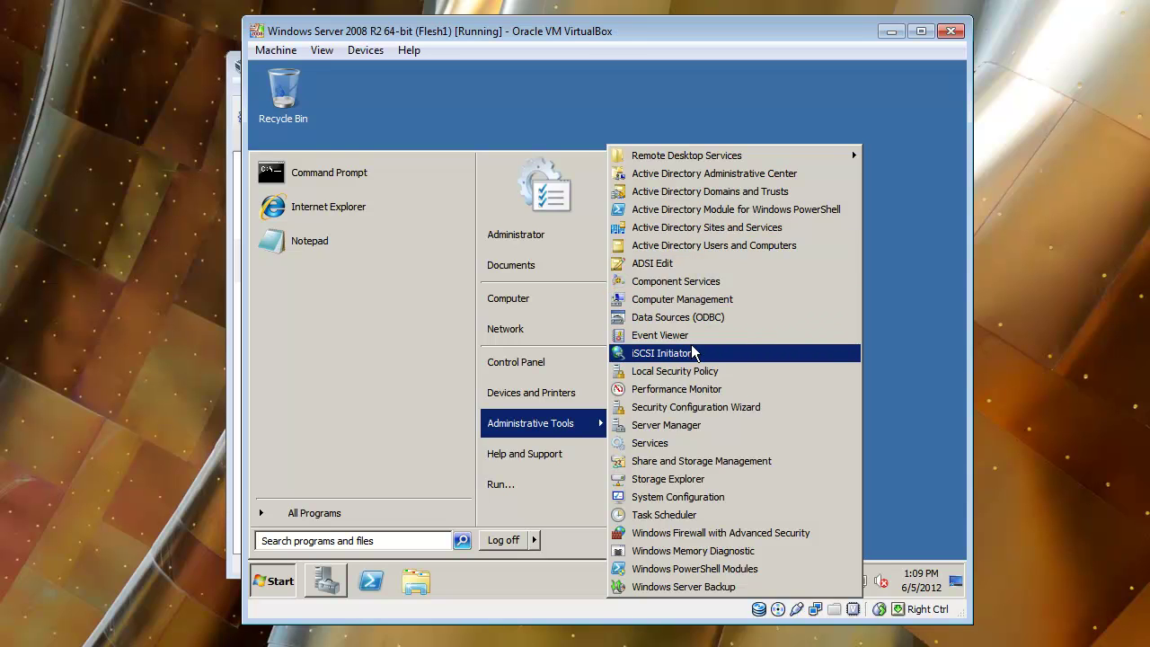
{"action": "left_click", "coordinate": [717, 255]}
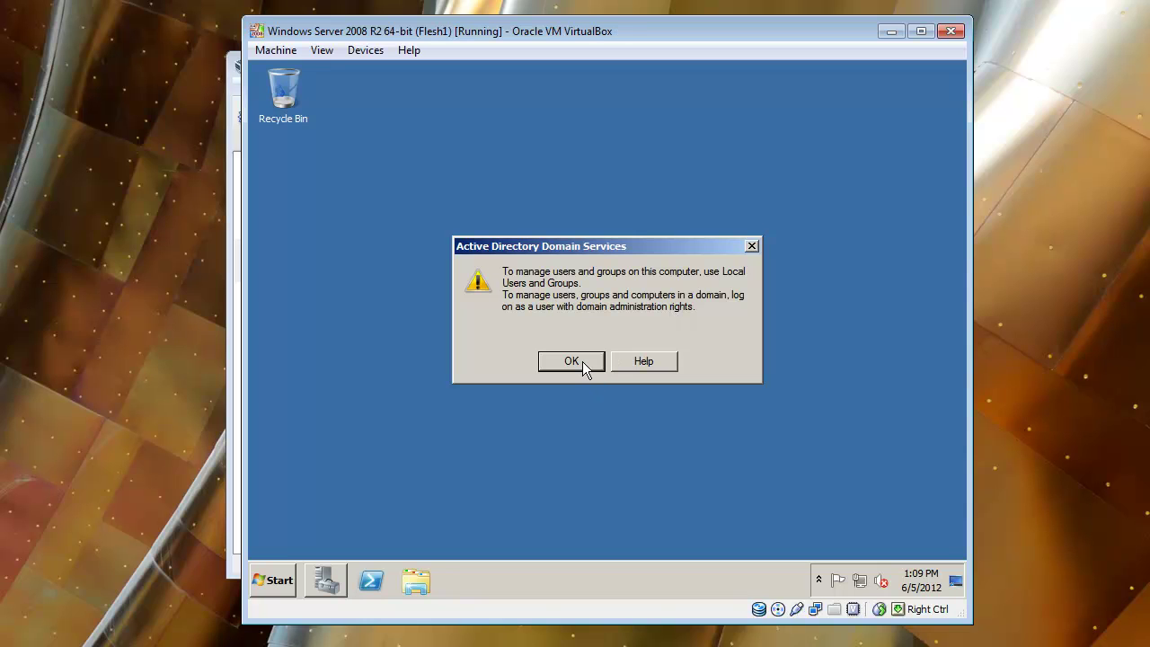
{"action": "left_click", "coordinate": [571, 360]}
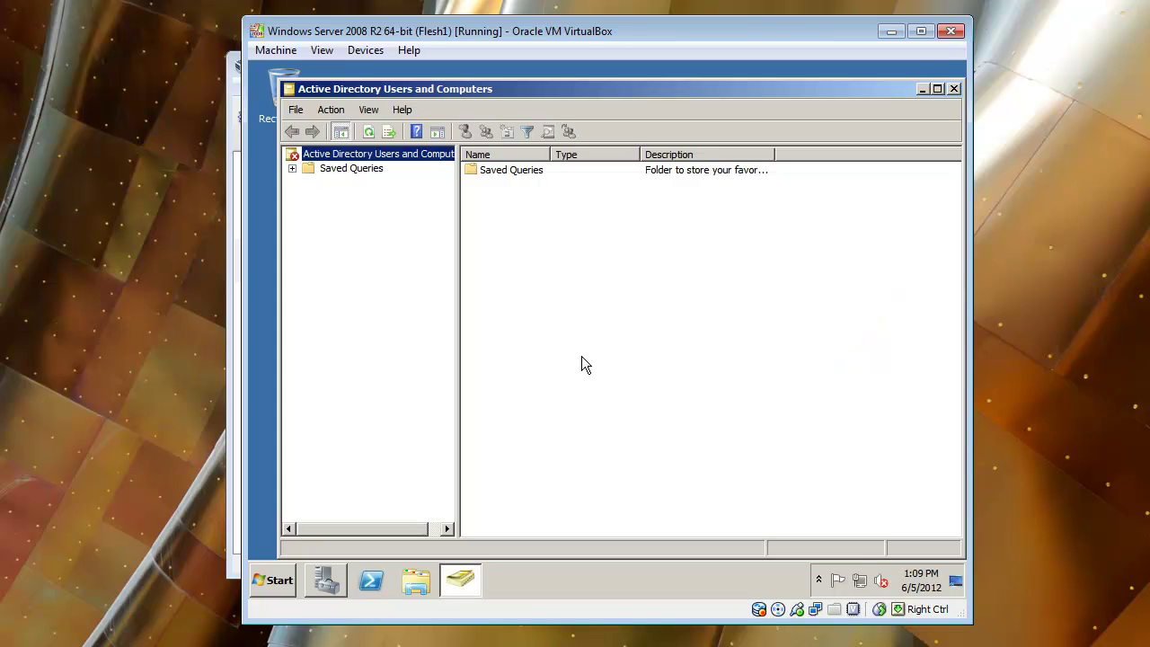
{"action": "left_click", "coordinate": [300, 158]}
- Try to add the DNS Server role through the Add Roles Wizard in Server Manager, and close the wizard
{"action": "left_click", "coordinate": [325, 580]}
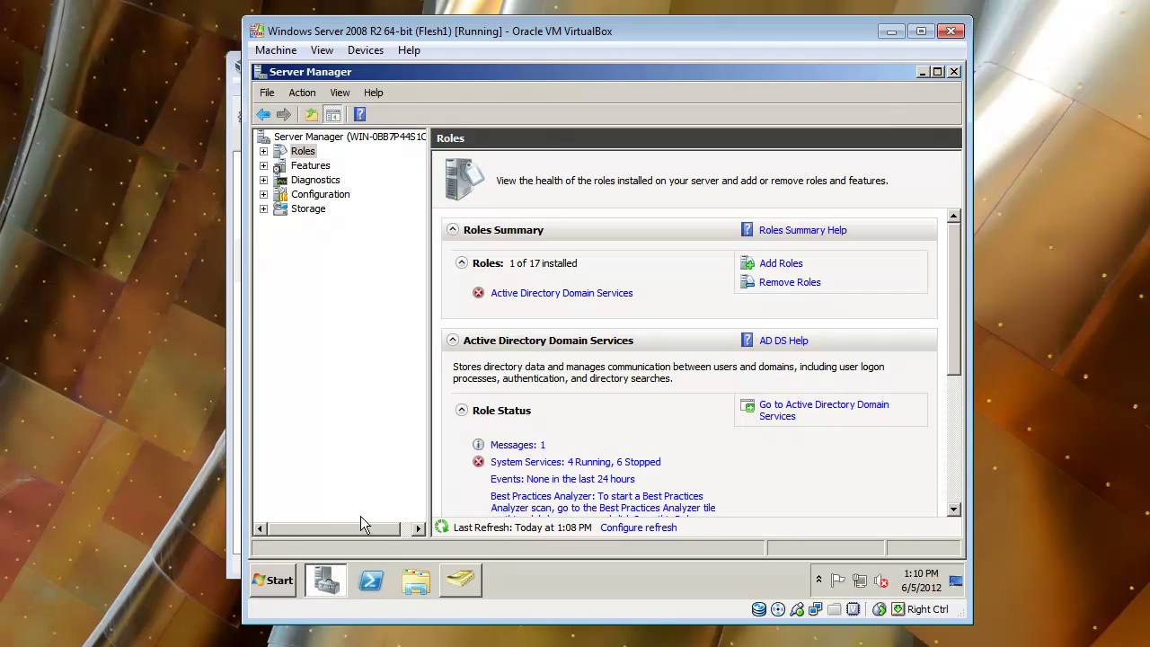
{"action": "left_click", "coordinate": [765, 264]}
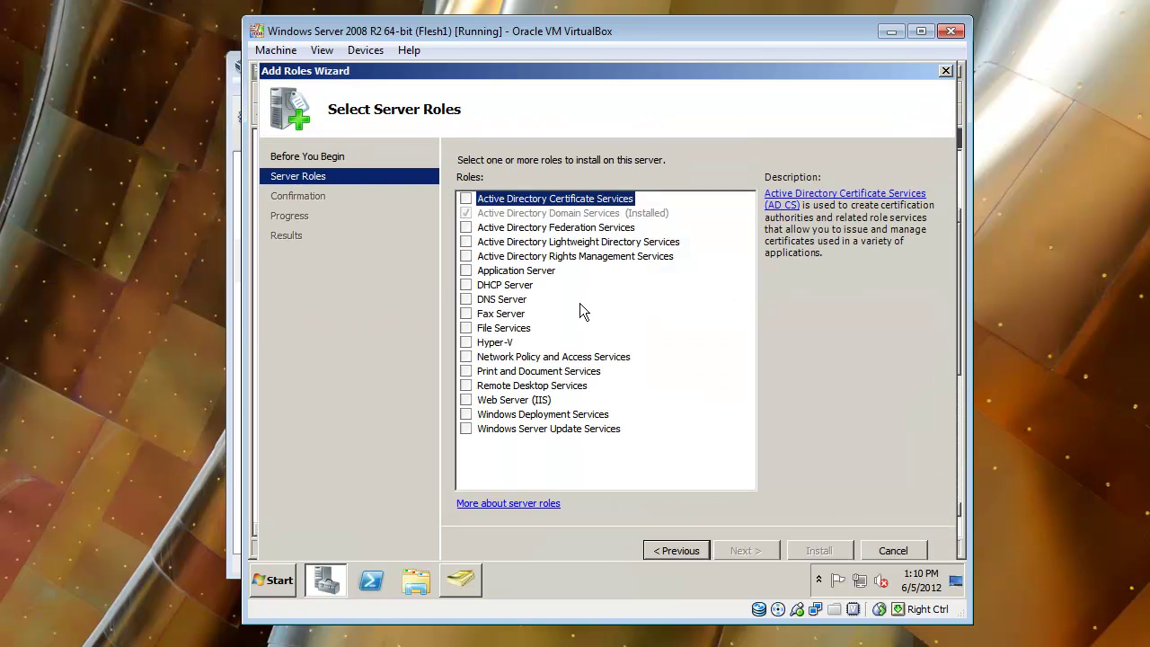
{"action": "left_click", "coordinate": [463, 298]}
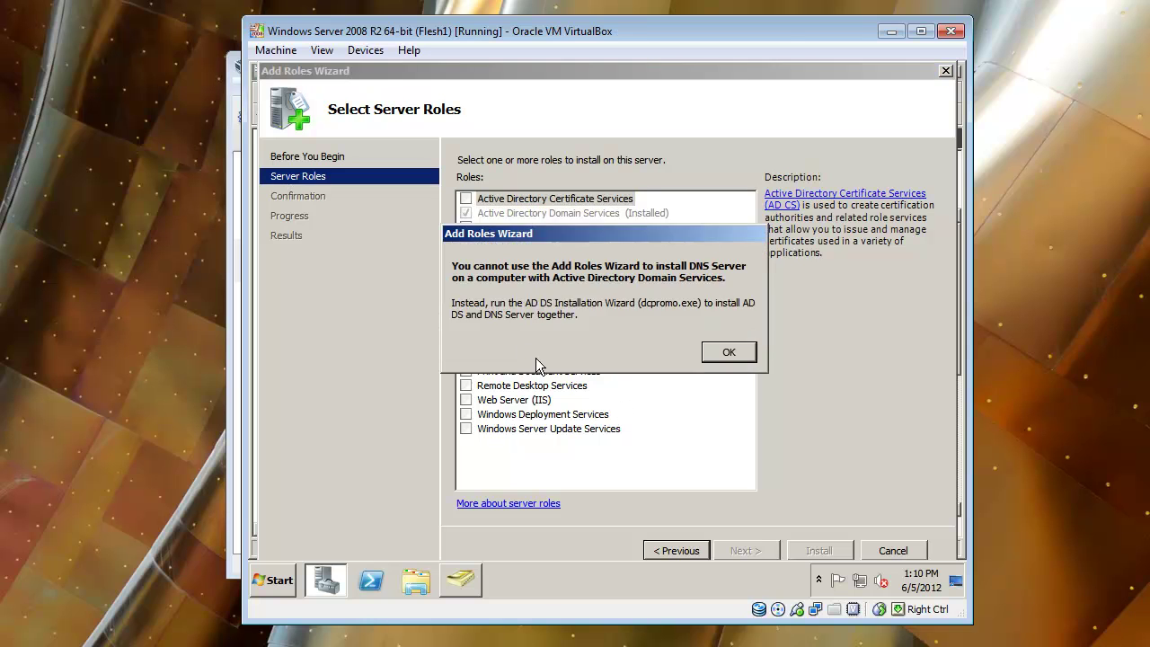
{"action": "left_click", "coordinate": [727, 354]}
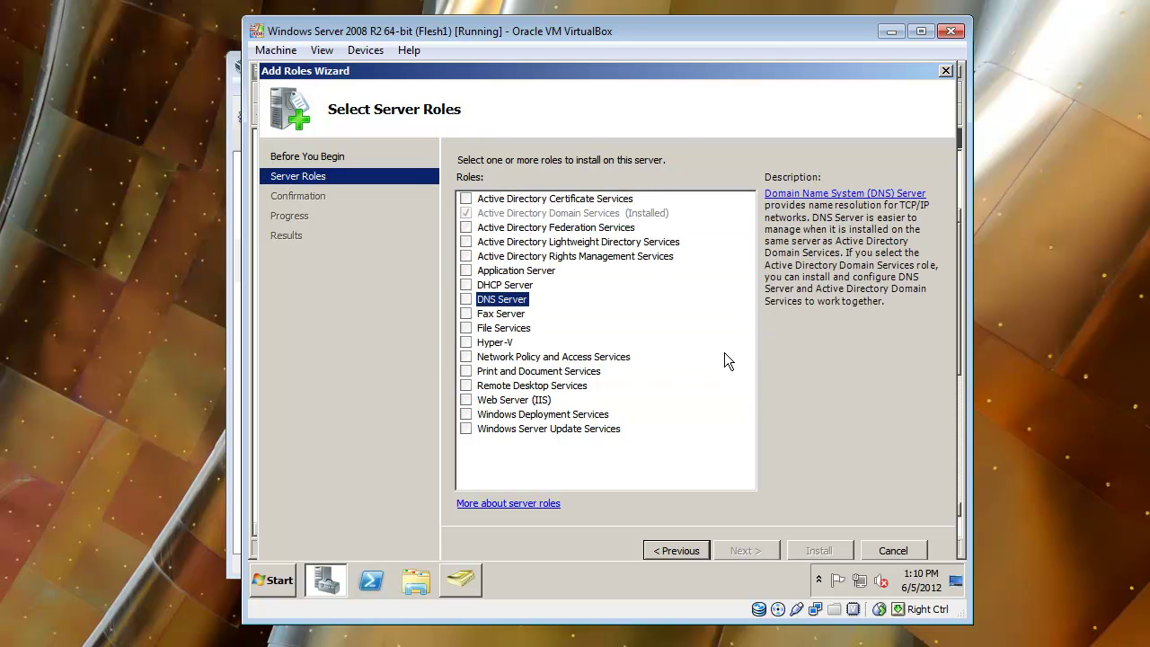
{"action": "left_click", "coordinate": [278, 572]}
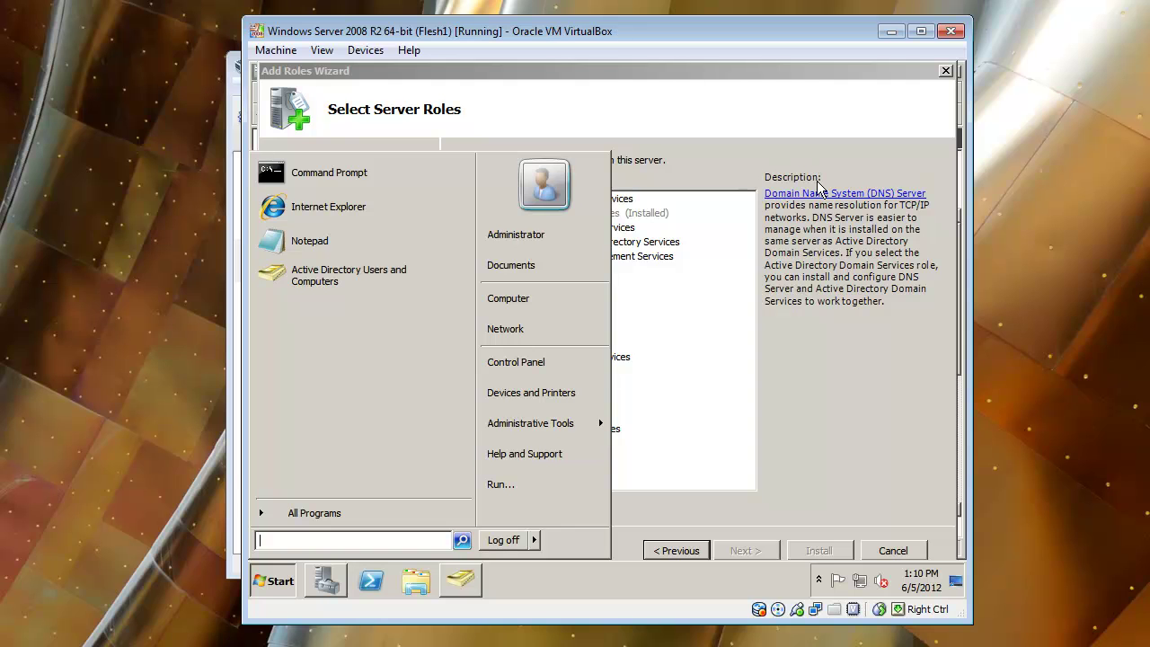
{"action": "left_click", "coordinate": [928, 93]}
{"action": "left_click", "coordinate": [946, 71]}
{"action": "left_click", "coordinate": [662, 335]}
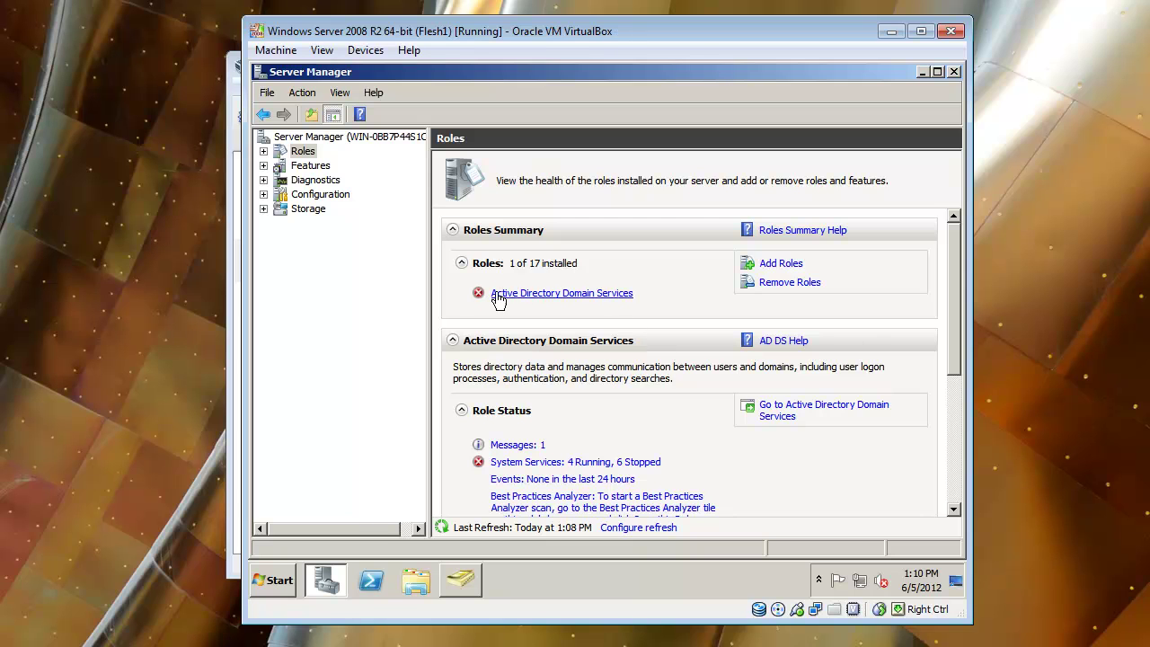
- Open the Active Directory Domain Services role page, launch dcpromo, and continue past its welcome page without advanced mode
{"action": "left_click", "coordinate": [532, 295]}
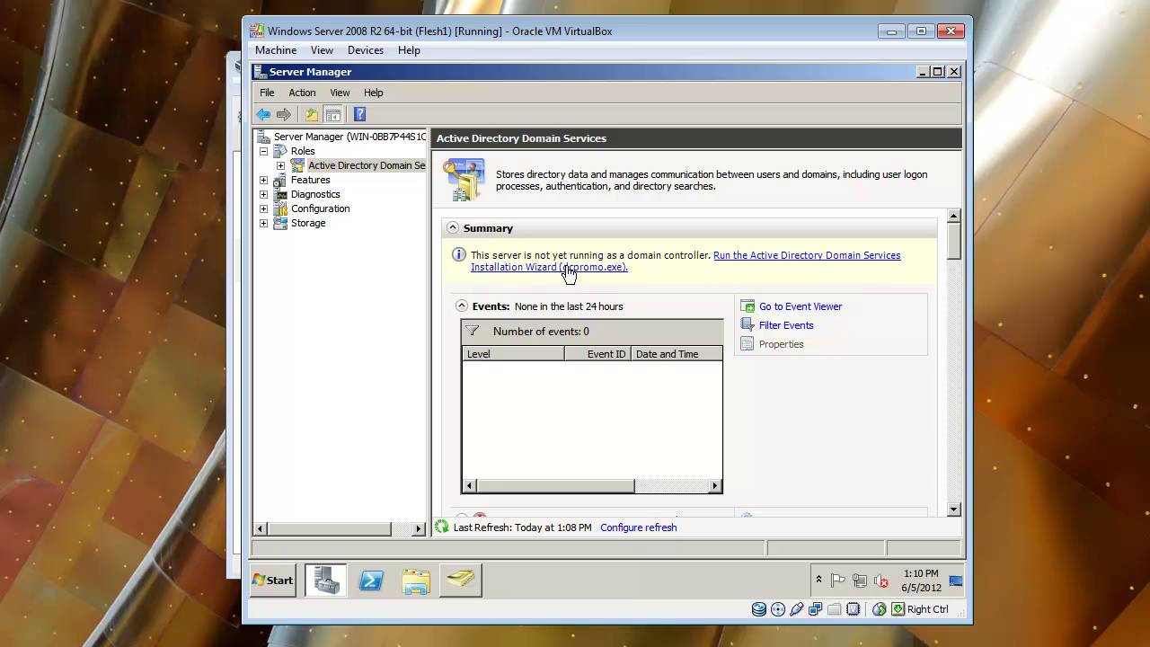
{"action": "left_click", "coordinate": [275, 580]}
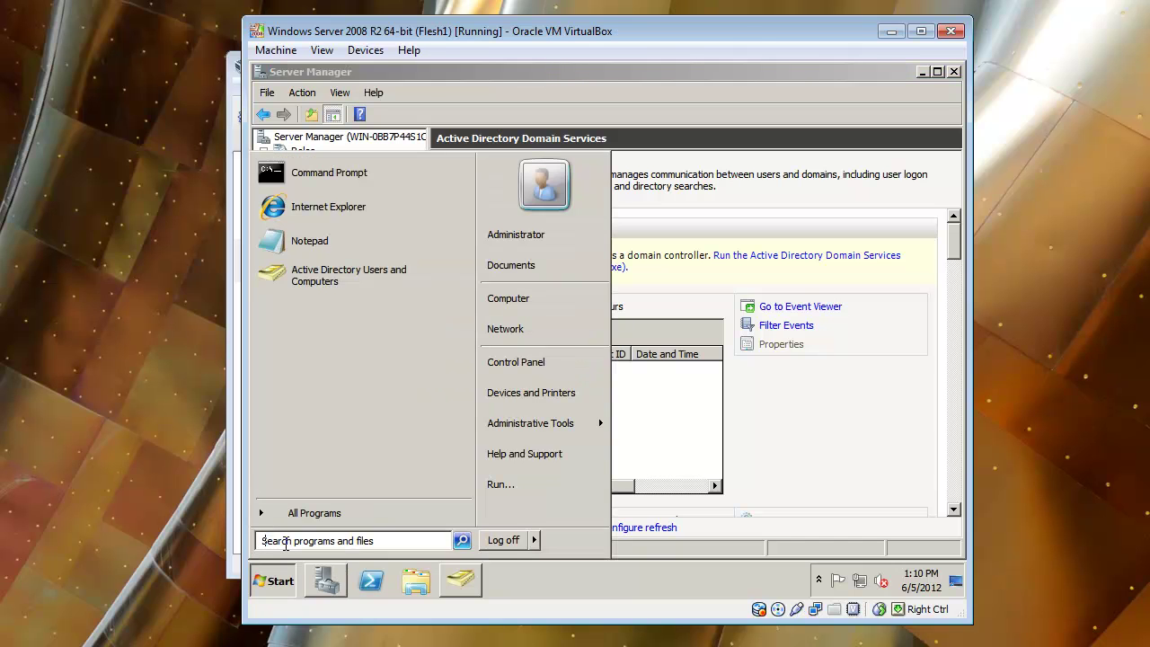
{"action": "type", "text": "dcpromo"}
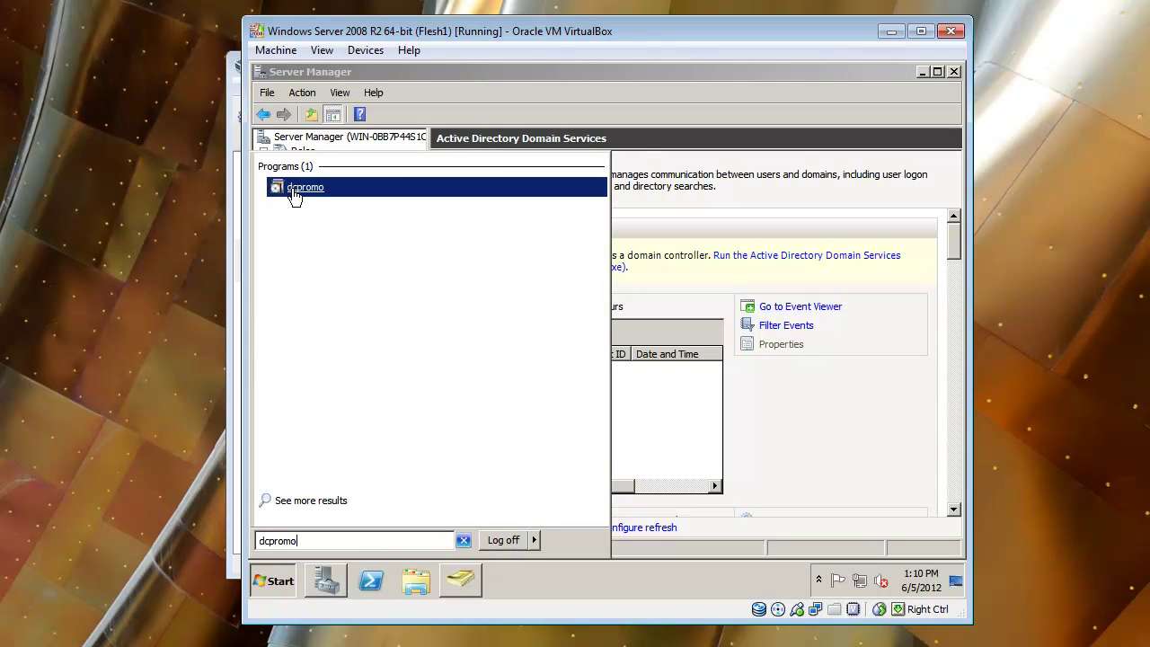
{"action": "left_click", "coordinate": [292, 189]}
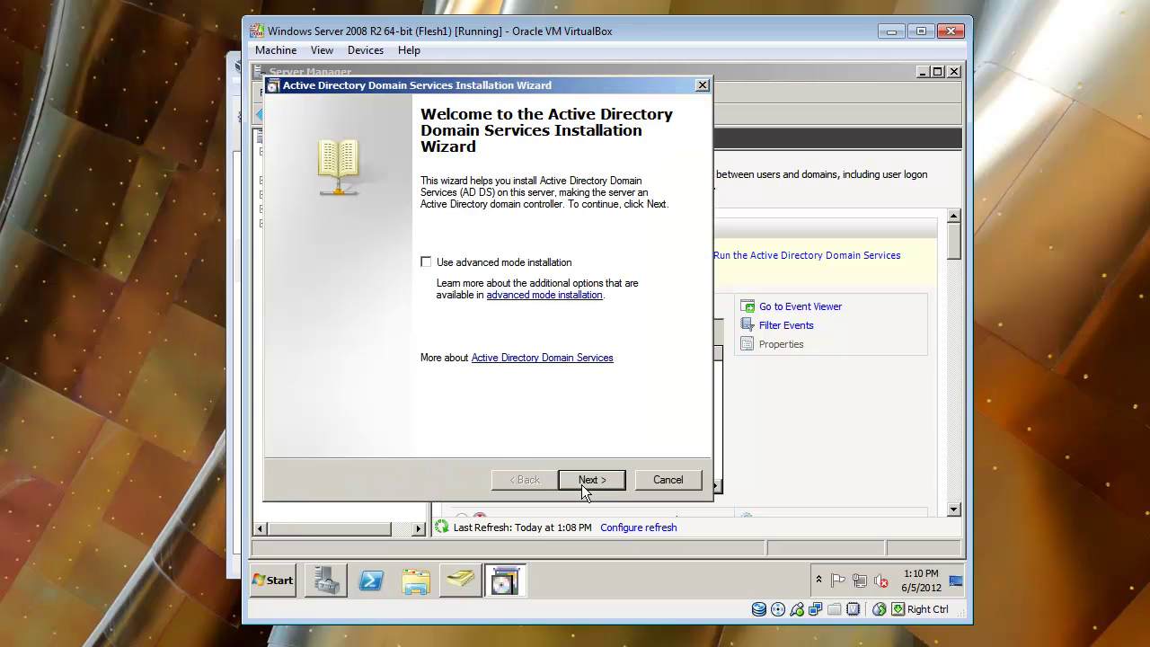
{"action": "left_click", "coordinate": [590, 483]}
{"action": "left_click", "coordinate": [589, 481]}
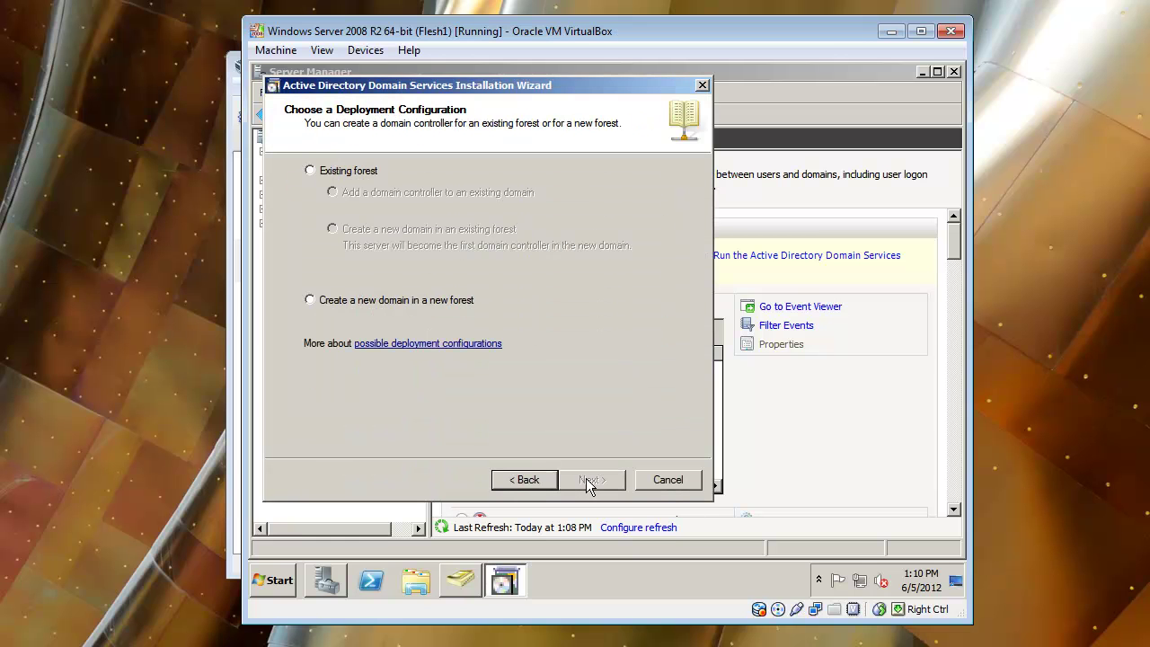
- Choose to create a new domain in a new forest and name the forest root domain domania.local
{"action": "left_click", "coordinate": [350, 305]}
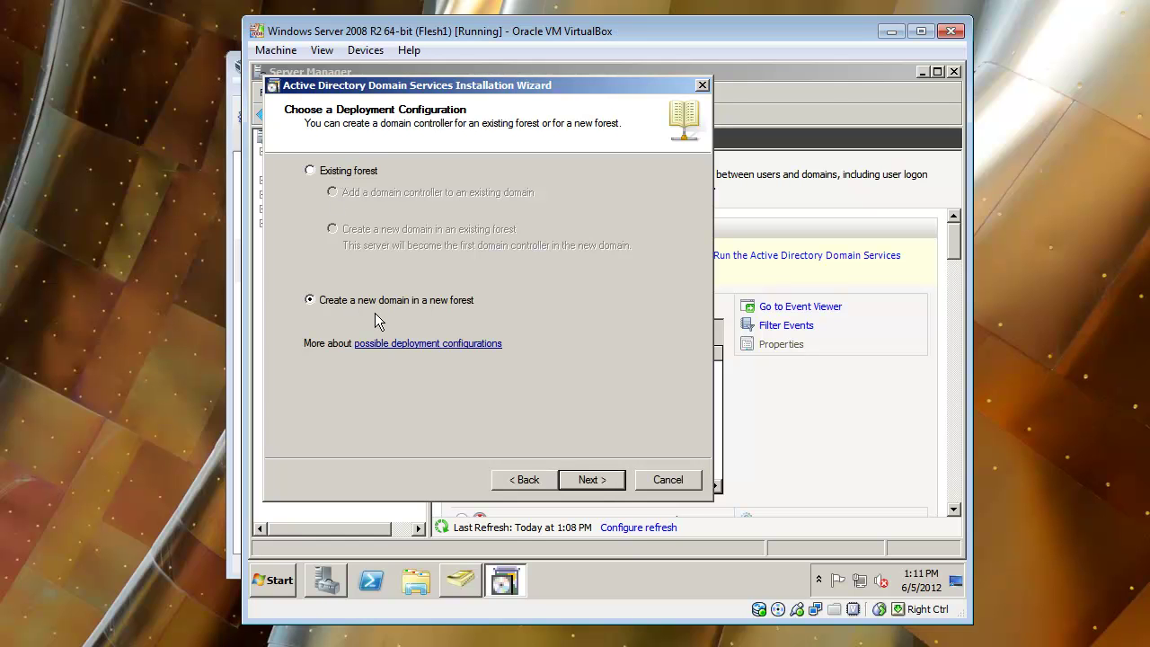
{"action": "left_click", "coordinate": [593, 478]}
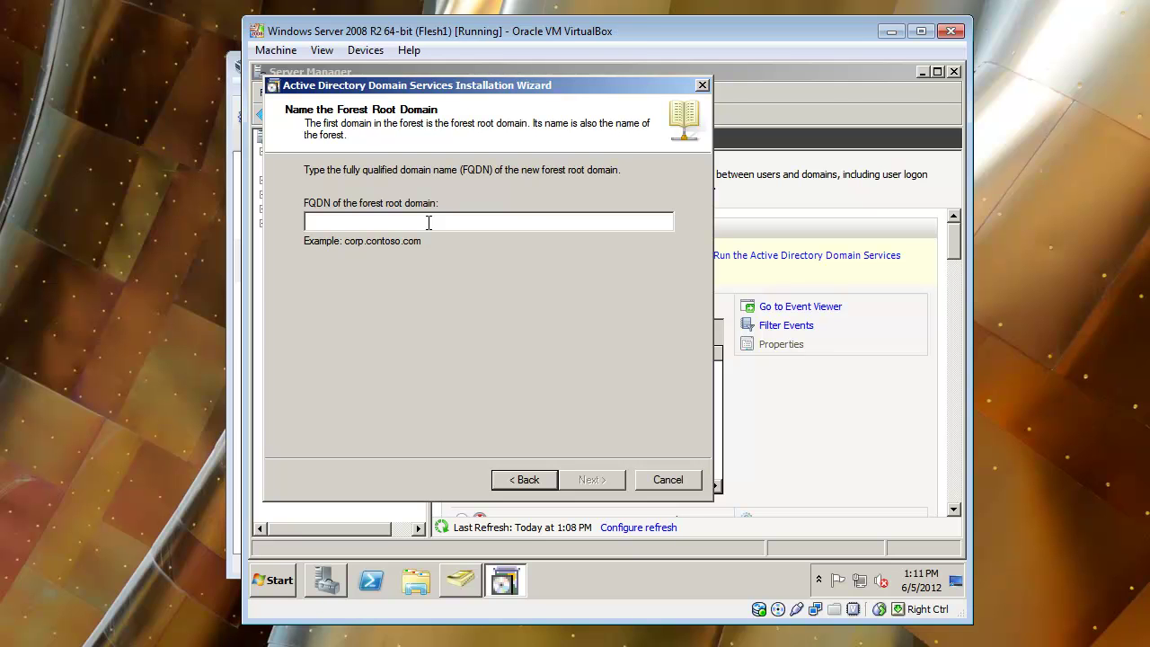
{"action": "type", "text": "domain"}
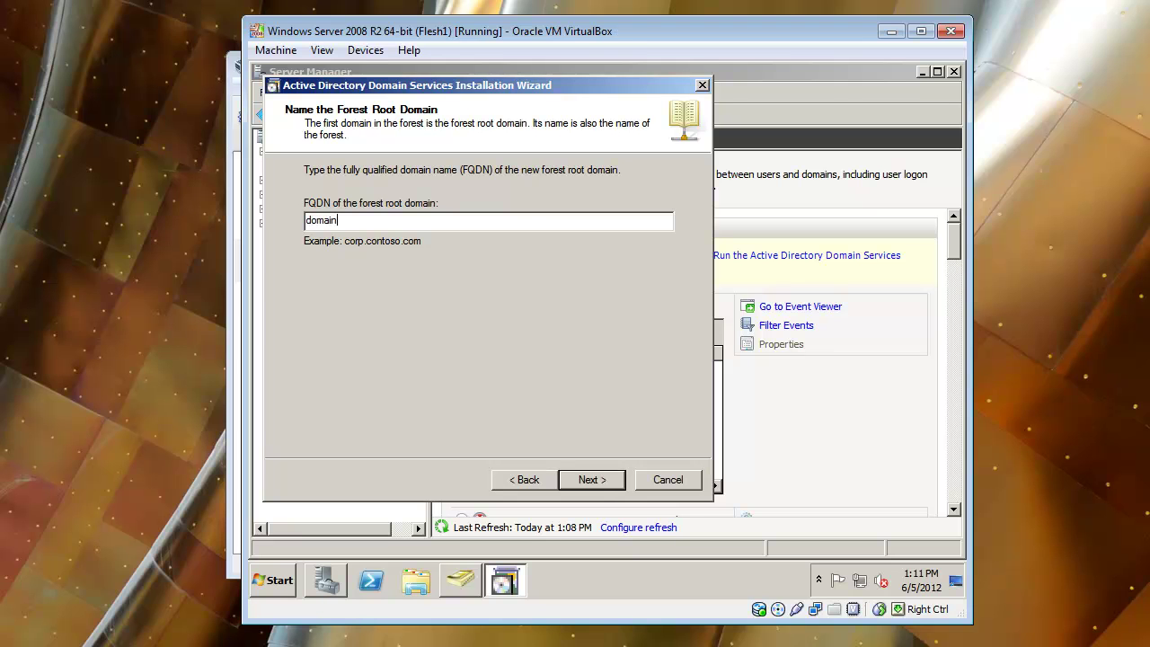
{"action": "type", "text": "ia.local"}
{"action": "left_click_drag", "start_coordinate": [368, 220], "coordinate": [305, 220]}
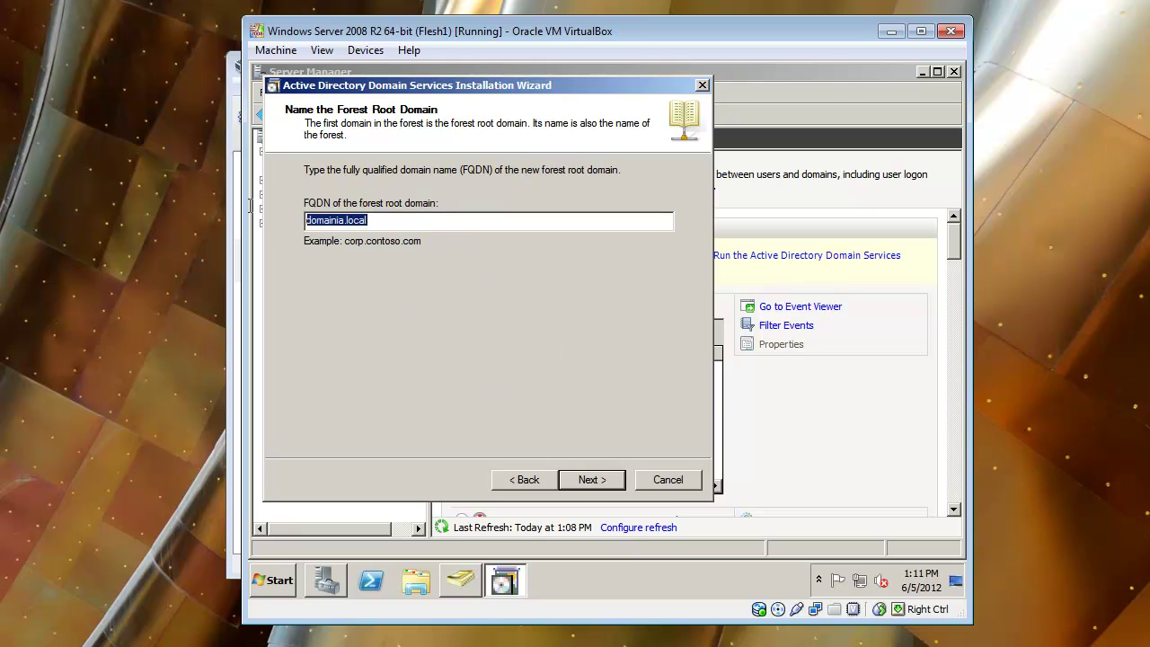
{"action": "left_click", "coordinate": [330, 222]}
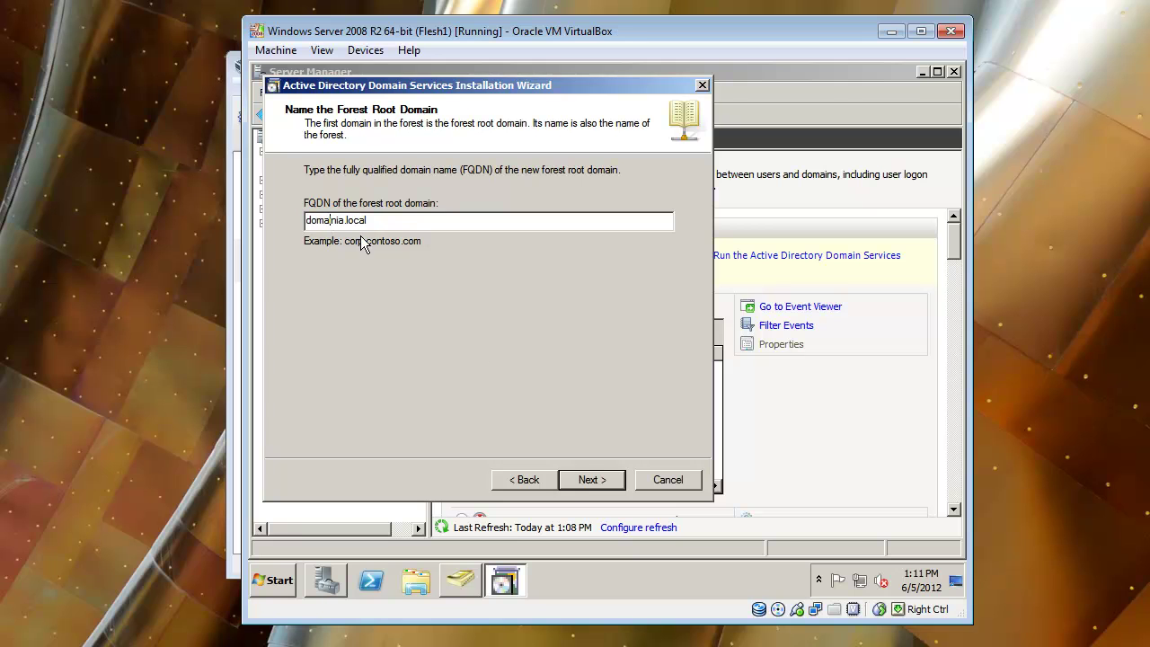
{"action": "left_click", "coordinate": [592, 480]}
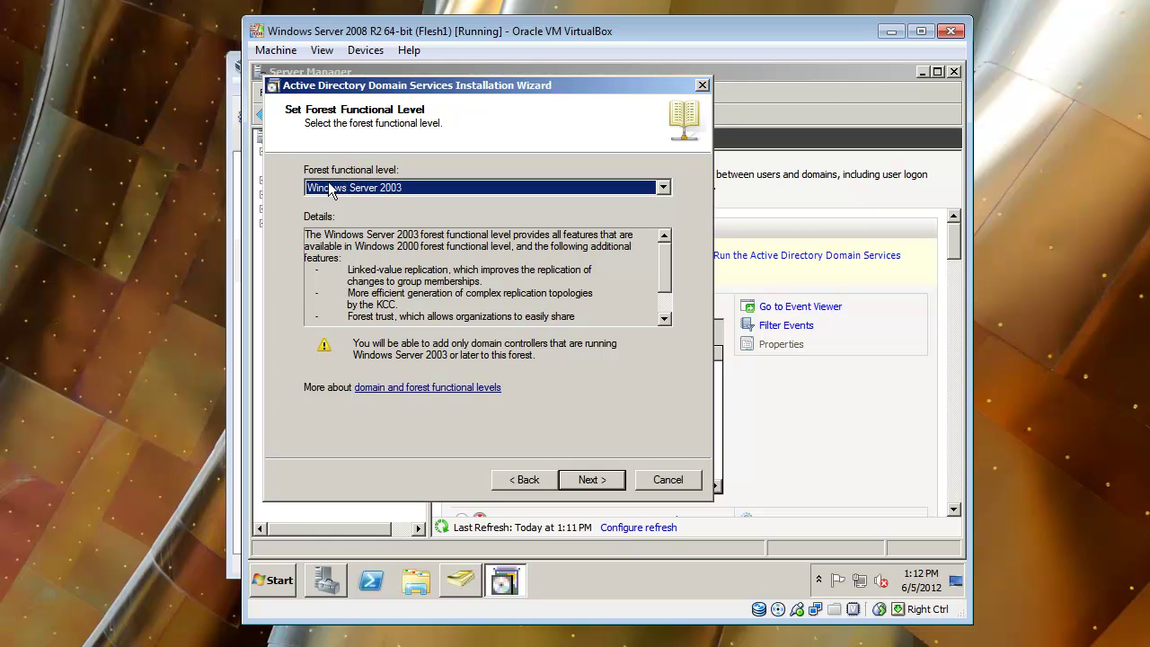
- Accept Windows Server 2003 as both the forest and the domain functional level
{"action": "left_click", "coordinate": [581, 478]}
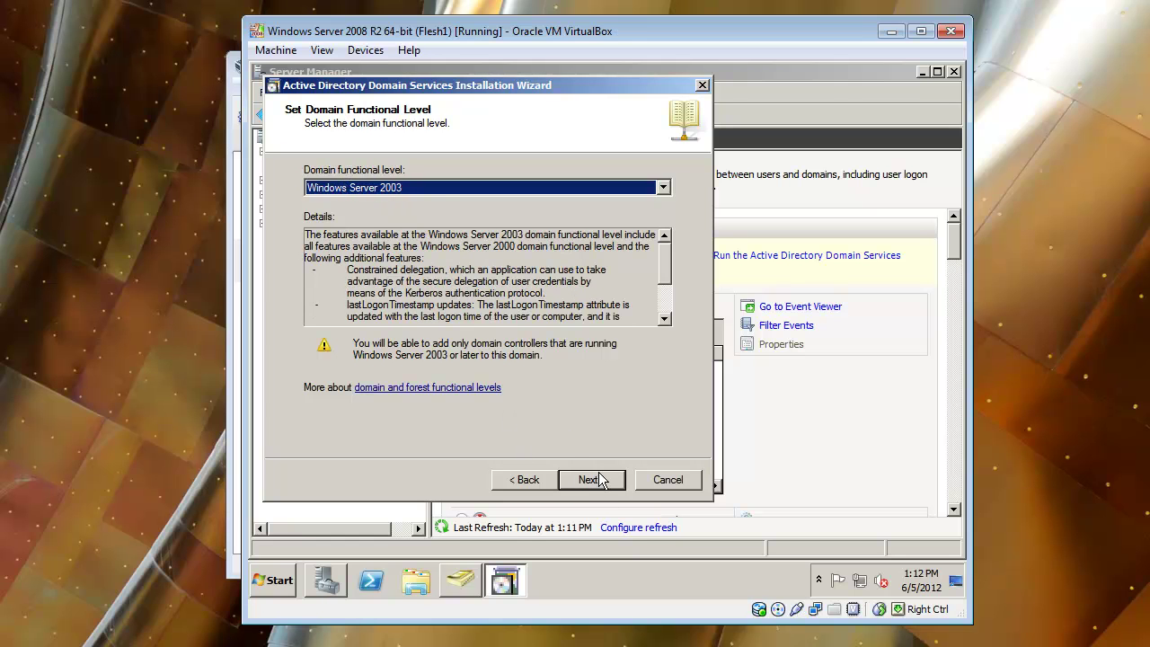
{"action": "left_click", "coordinate": [599, 485]}
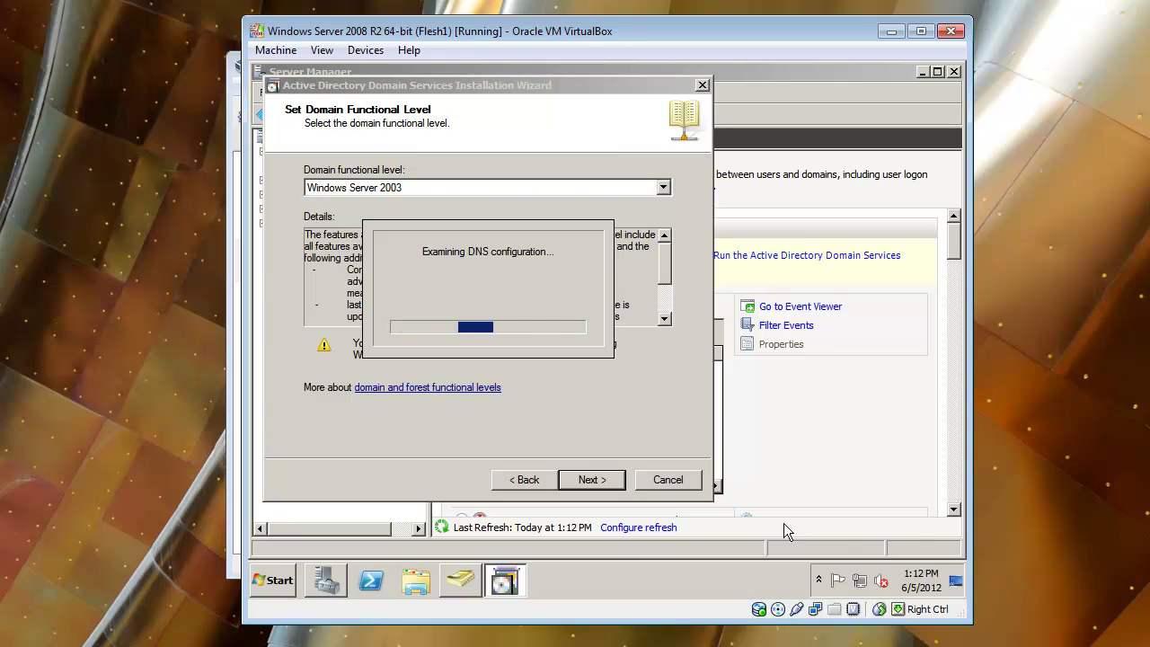
{"action": "mouse_move", "coordinate": [869, 576]}
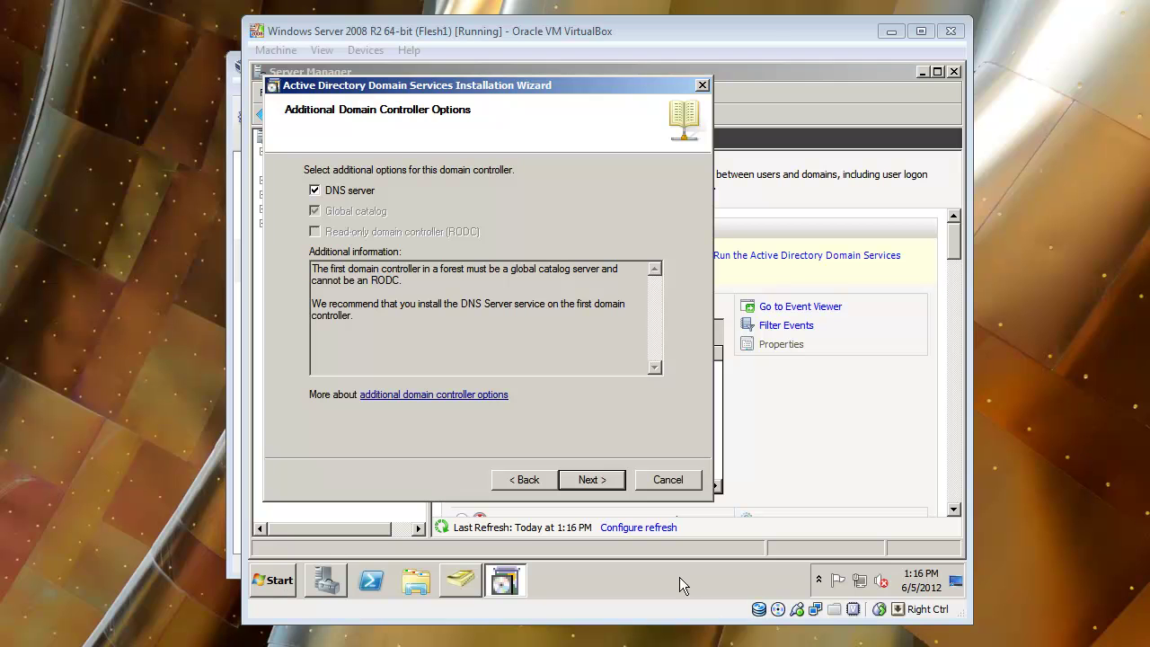
- Run ipconfig /all in an administrator Command Prompt and examine the Local Area Connection's address, gateway and DNS settings
{"action": "left_click", "coordinate": [274, 580]}
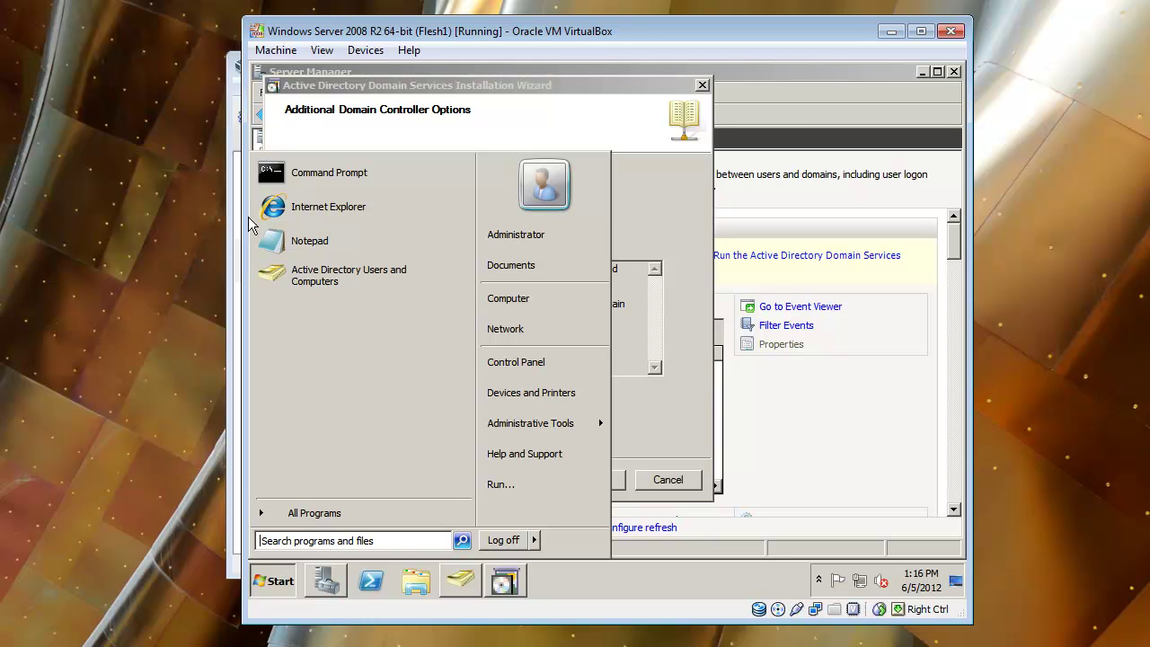
{"action": "right_click", "coordinate": [290, 175]}
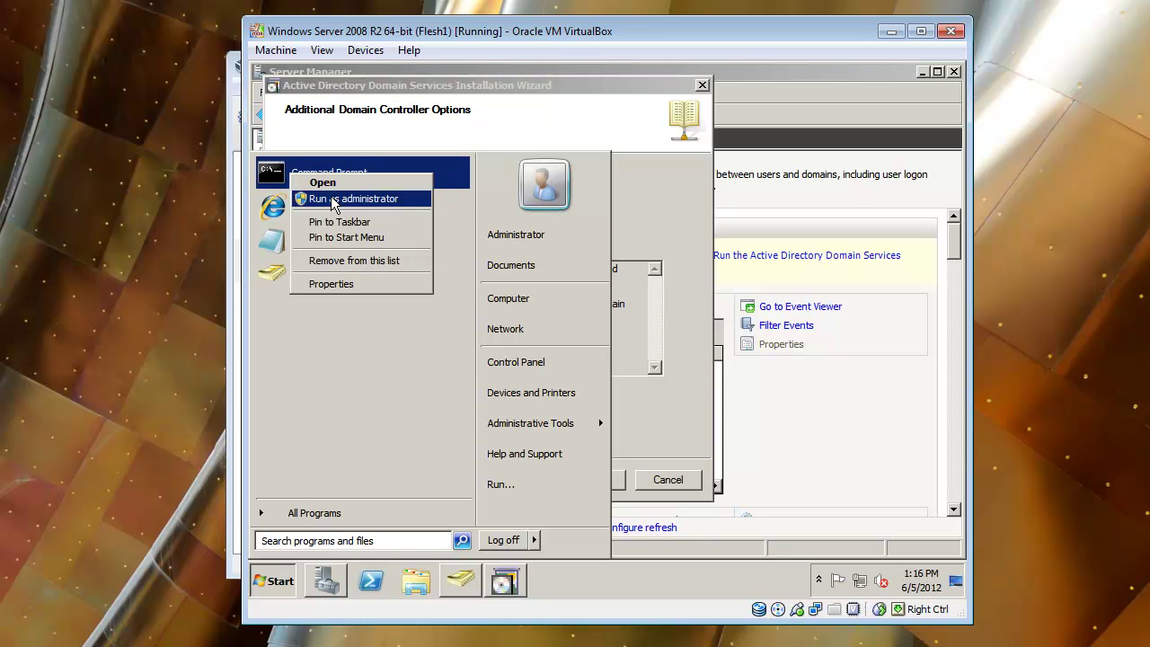
{"action": "left_click", "coordinate": [334, 198]}
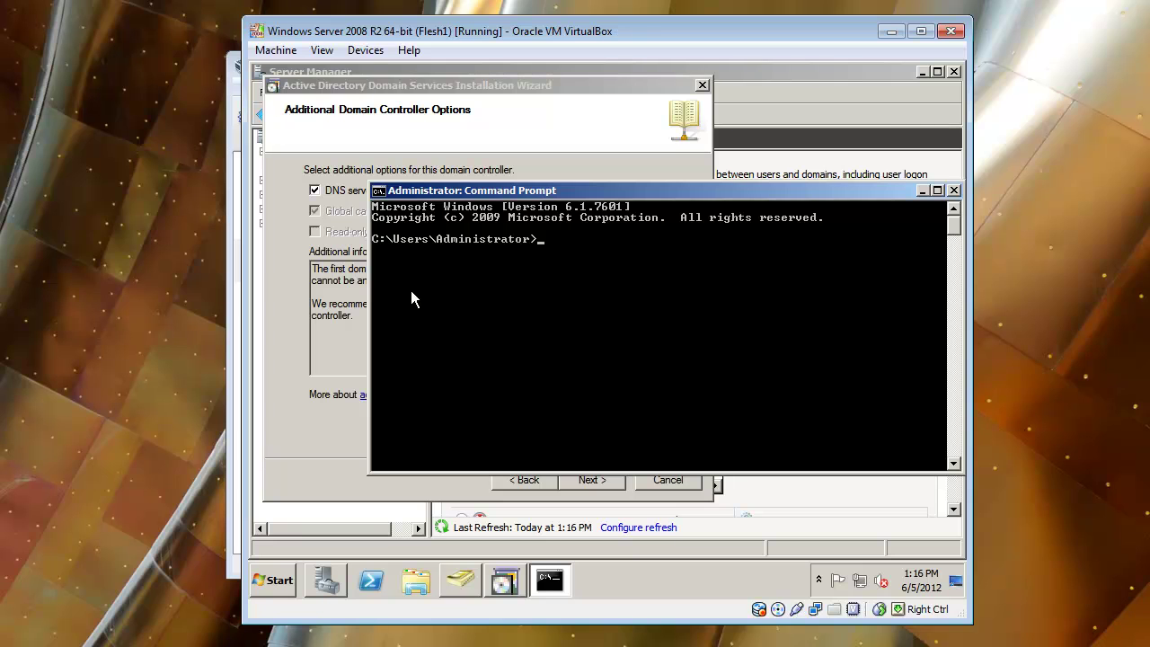
{"action": "type", "text": "ipconfig /all"}
{"action": "key", "text": "Return"}
{"action": "scroll", "coordinate": [615, 284], "scroll_direction": "up", "scroll_amount": 6}
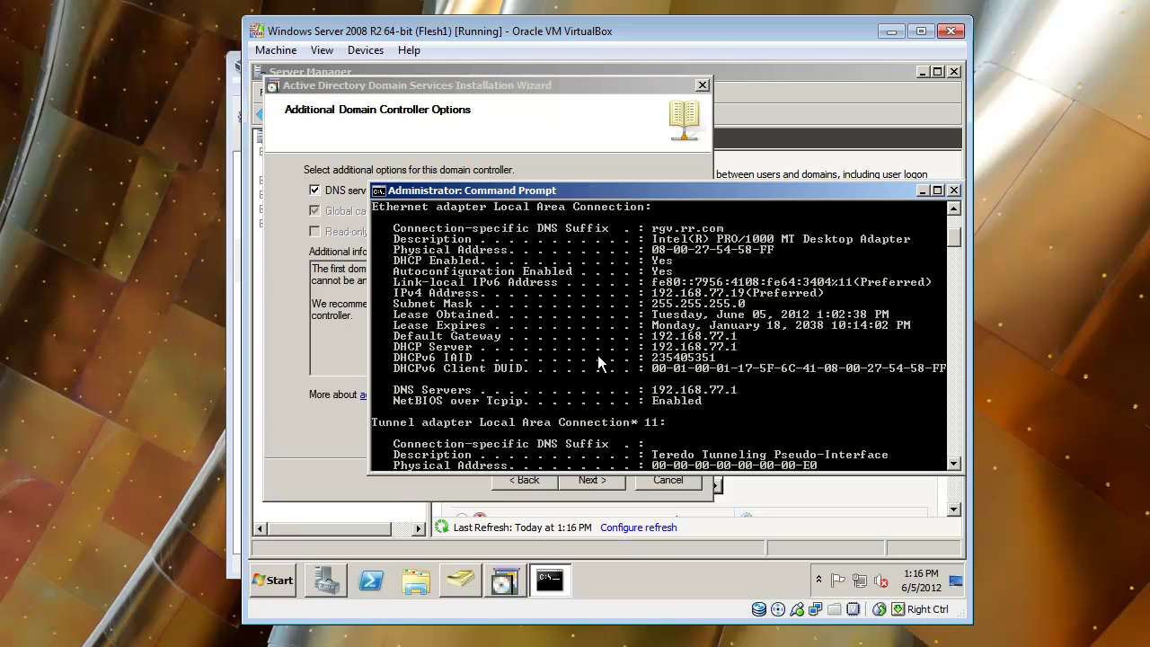
{"action": "left_click_drag", "start_coordinate": [650, 195], "coordinate": [529, 74]}
- Open the Network and Sharing Center and shrink its window so the Command Prompt output stays readable
{"action": "left_click", "coordinate": [272, 580]}
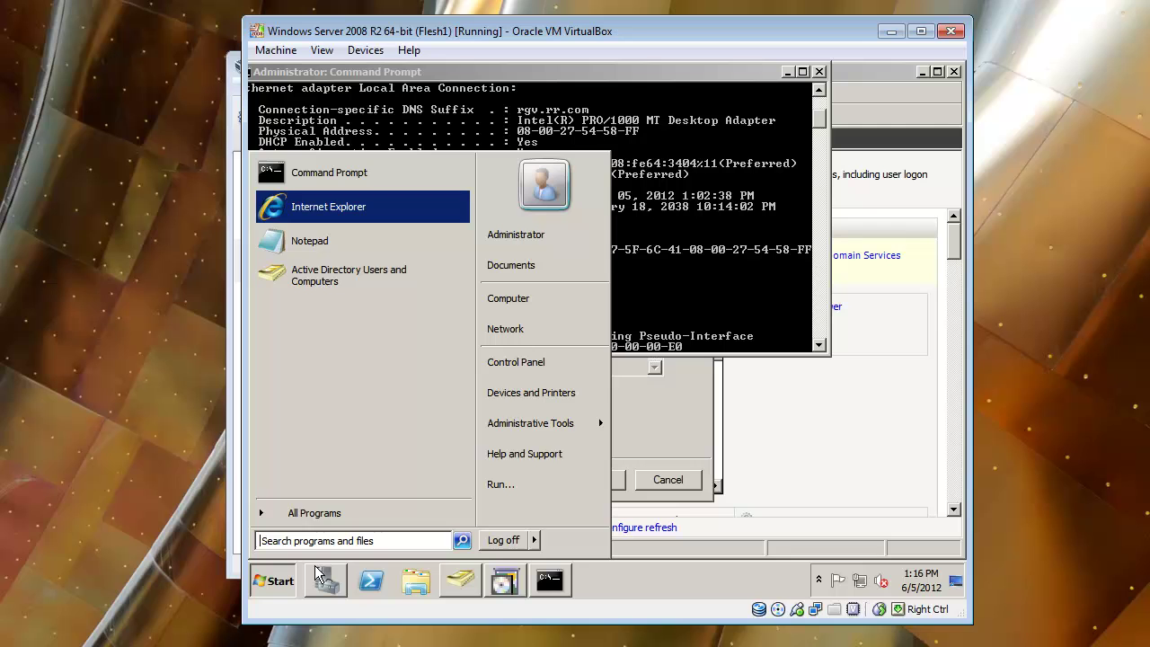
{"action": "left_click", "coordinate": [864, 582]}
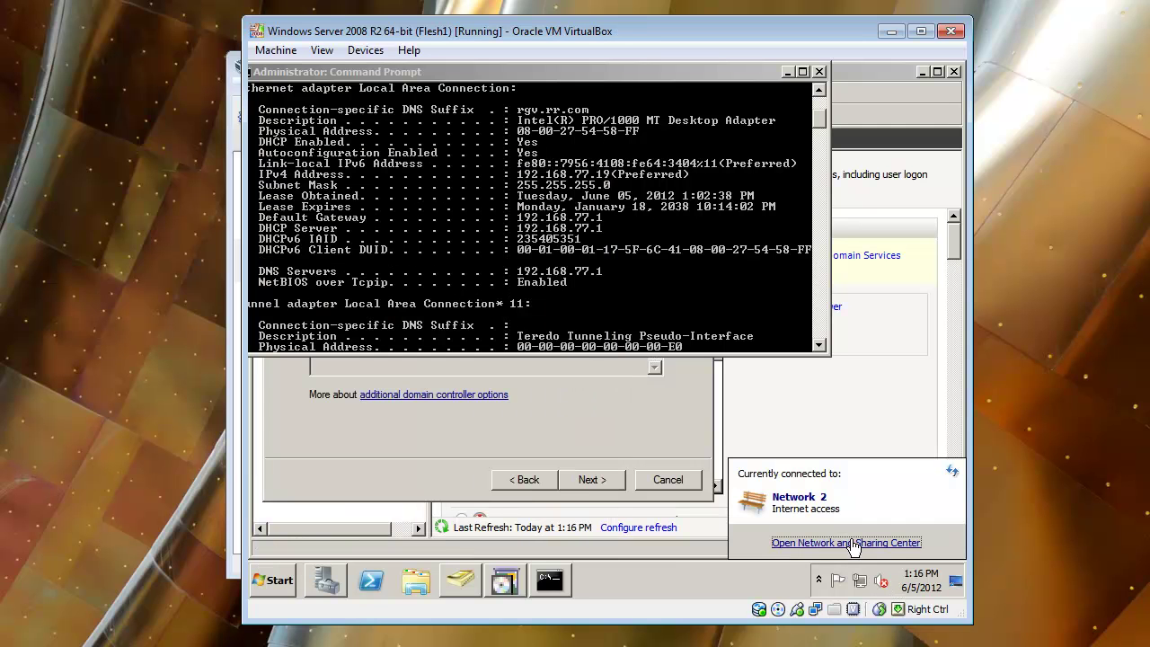
{"action": "left_click", "coordinate": [835, 543]}
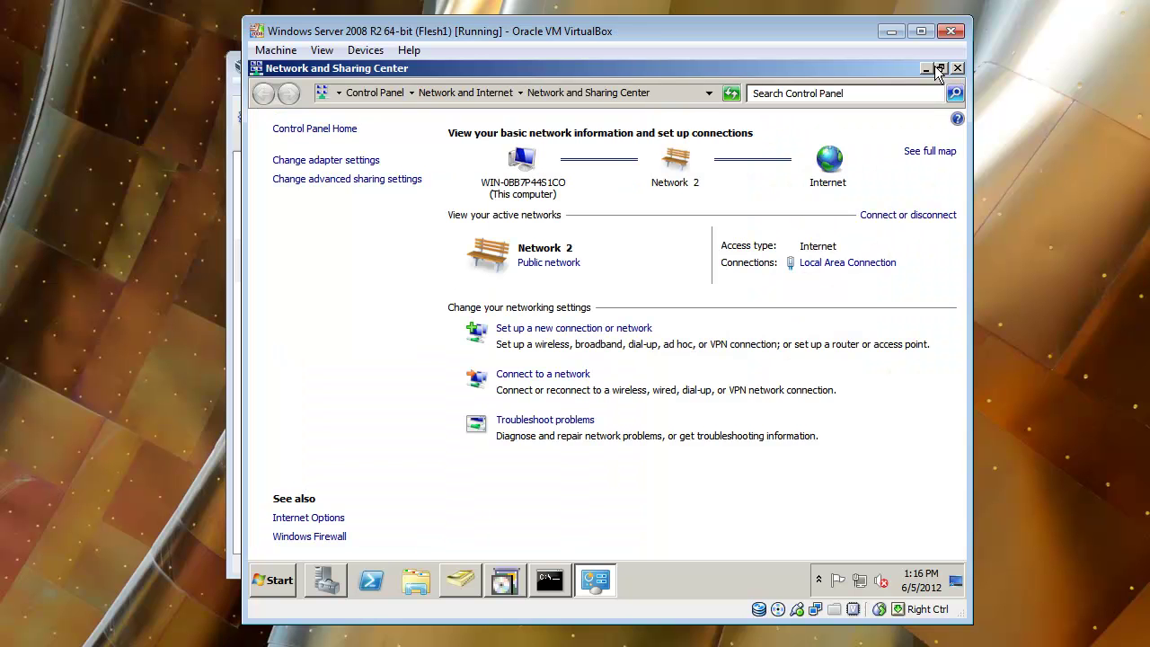
{"action": "left_click", "coordinate": [939, 70]}
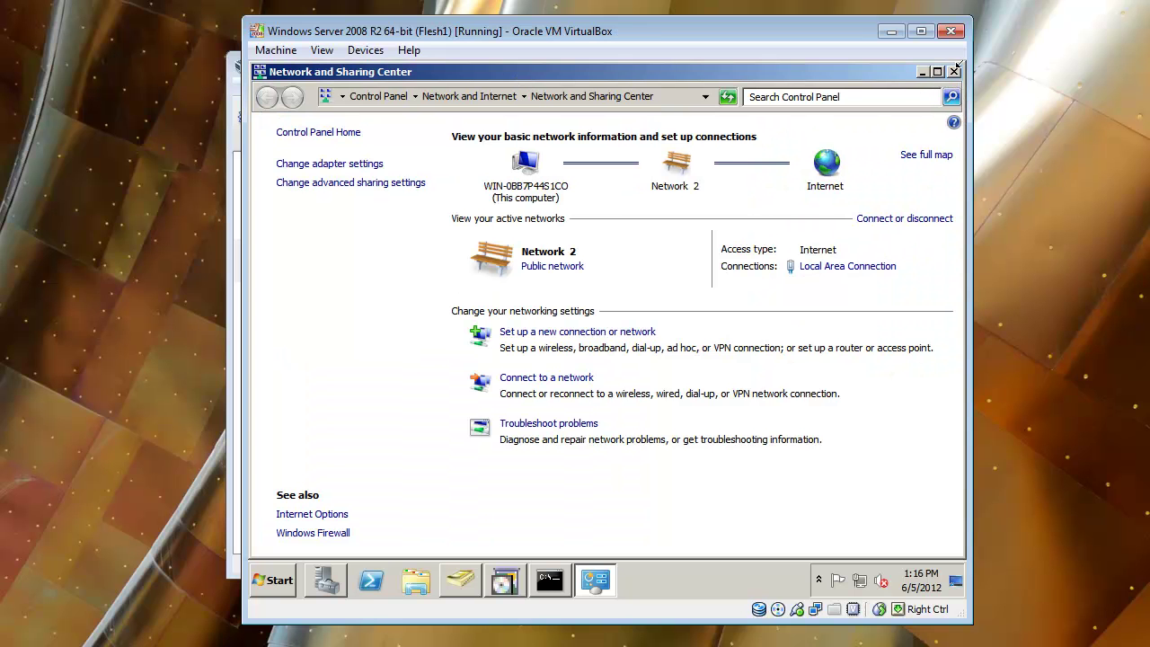
{"action": "left_click_drag", "start_coordinate": [957, 69], "coordinate": [840, 258]}
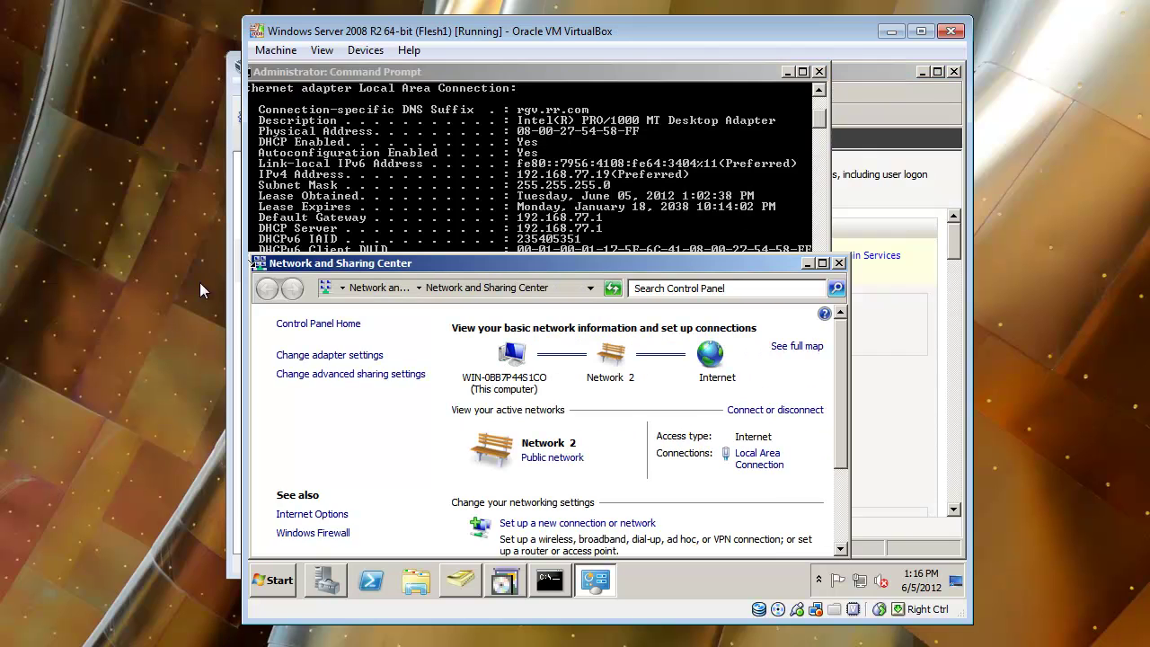
- Open the Internet Protocol Version 4 properties of the Local Area Connection adapter
{"action": "left_click", "coordinate": [338, 355]}
{"action": "right_click", "coordinate": [371, 350]}
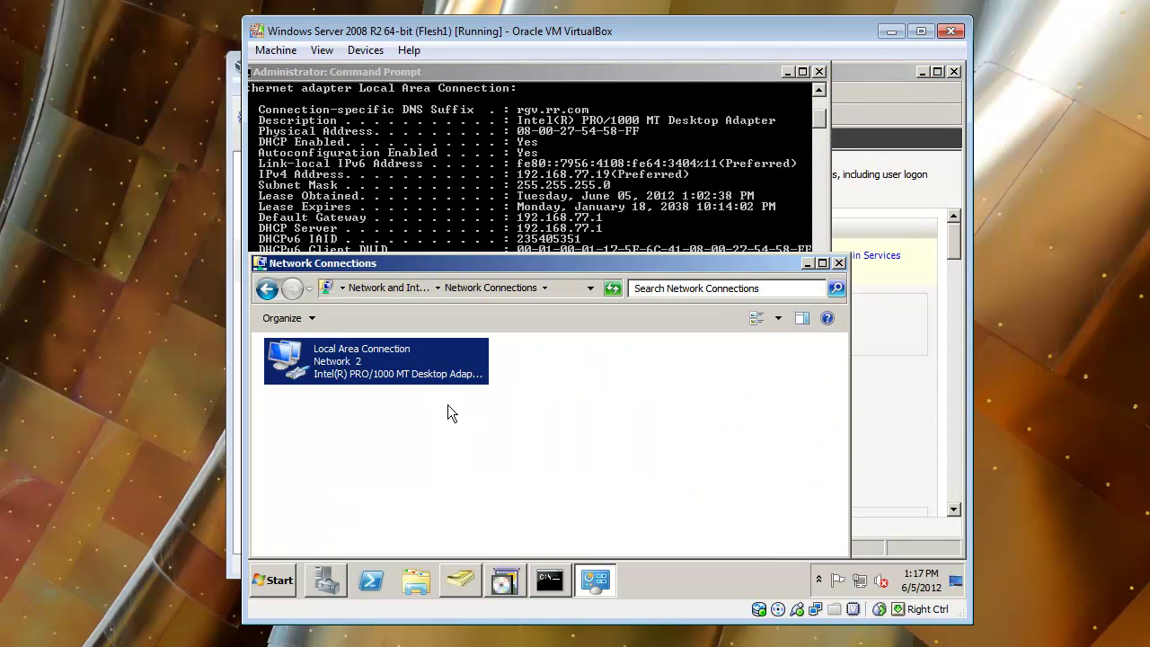
{"action": "left_click", "coordinate": [423, 496]}
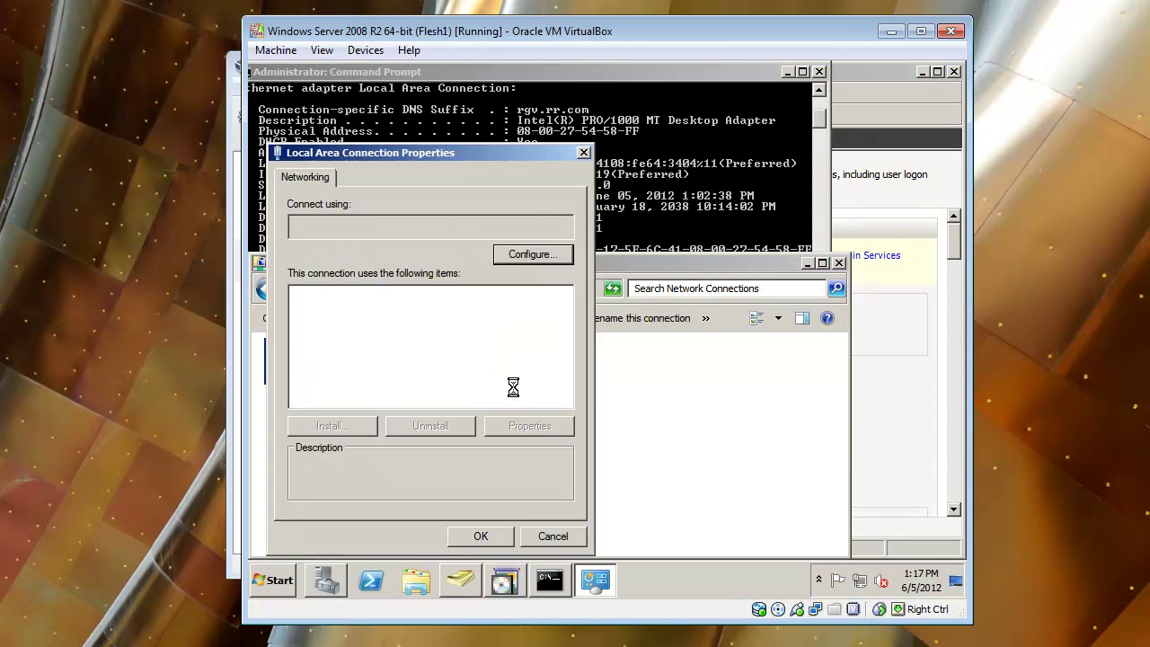
{"action": "left_click_drag", "start_coordinate": [386, 160], "coordinate": [819, 214]}
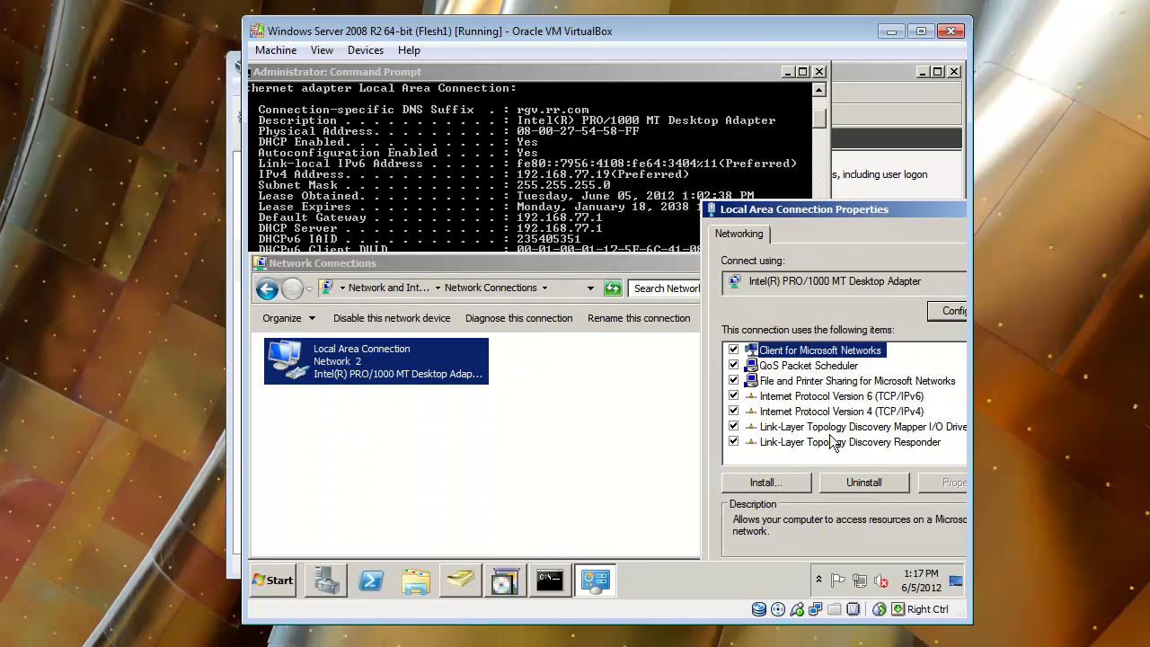
{"action": "double_click", "coordinate": [858, 415]}
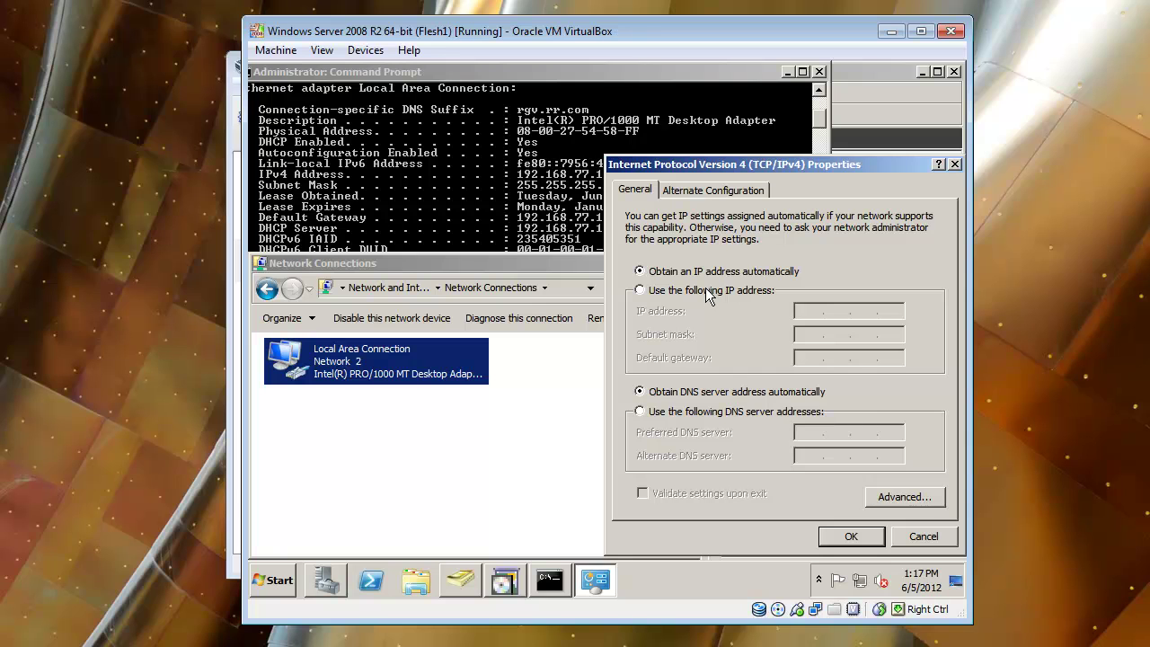
- Assign the static IP address 192.168.77.100 with subnet mask 255.255.255.0 and default gateway 192.168.77.1
{"action": "left_click", "coordinate": [640, 289]}
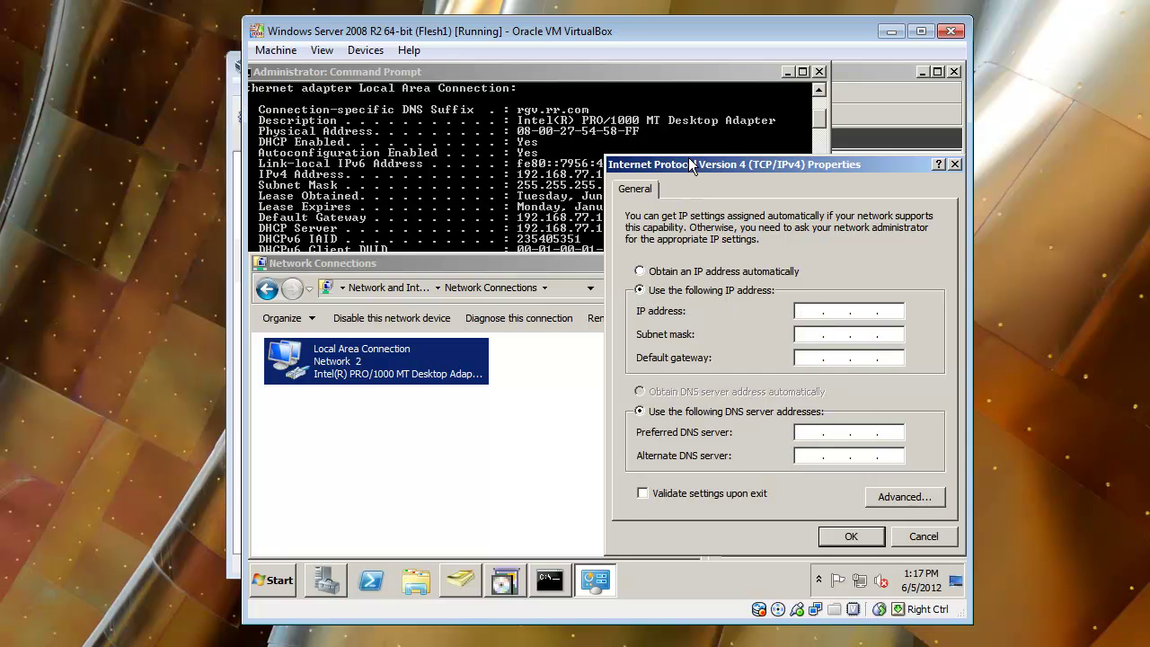
{"action": "left_click_drag", "start_coordinate": [690, 166], "coordinate": [749, 106]}
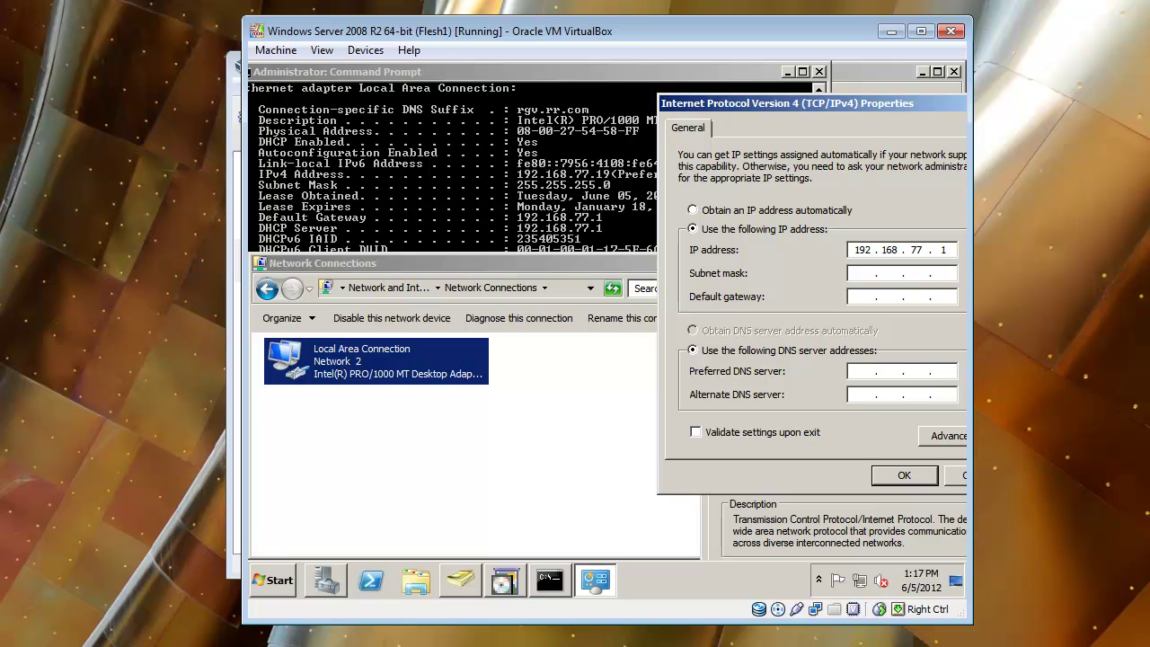
{"action": "type", "text": "00"}
{"action": "key", "text": "Tab"}
{"action": "type", "text": "1"}
{"action": "key", "text": "Tab"}
{"action": "key", "text": "Tab"}
- Enter a preferred DNS server address in the 192.168.77 range and apply the IPv4 and Local Area Connection settings
{"action": "left_click", "coordinate": [464, 152]}
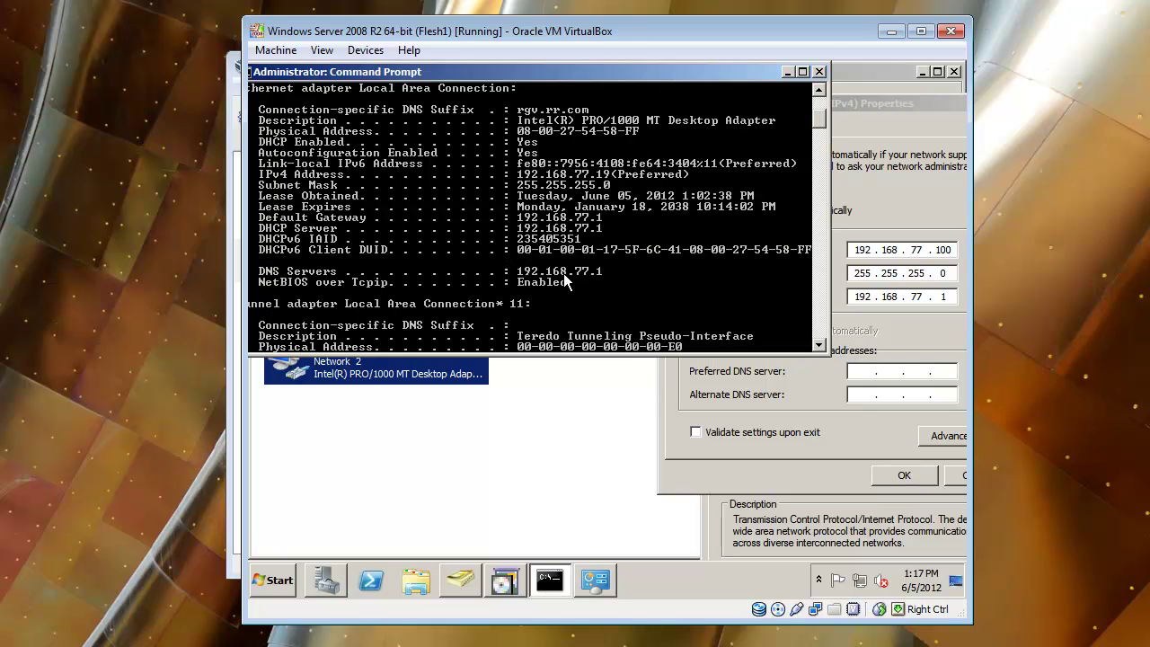
{"action": "left_click", "coordinate": [869, 369]}
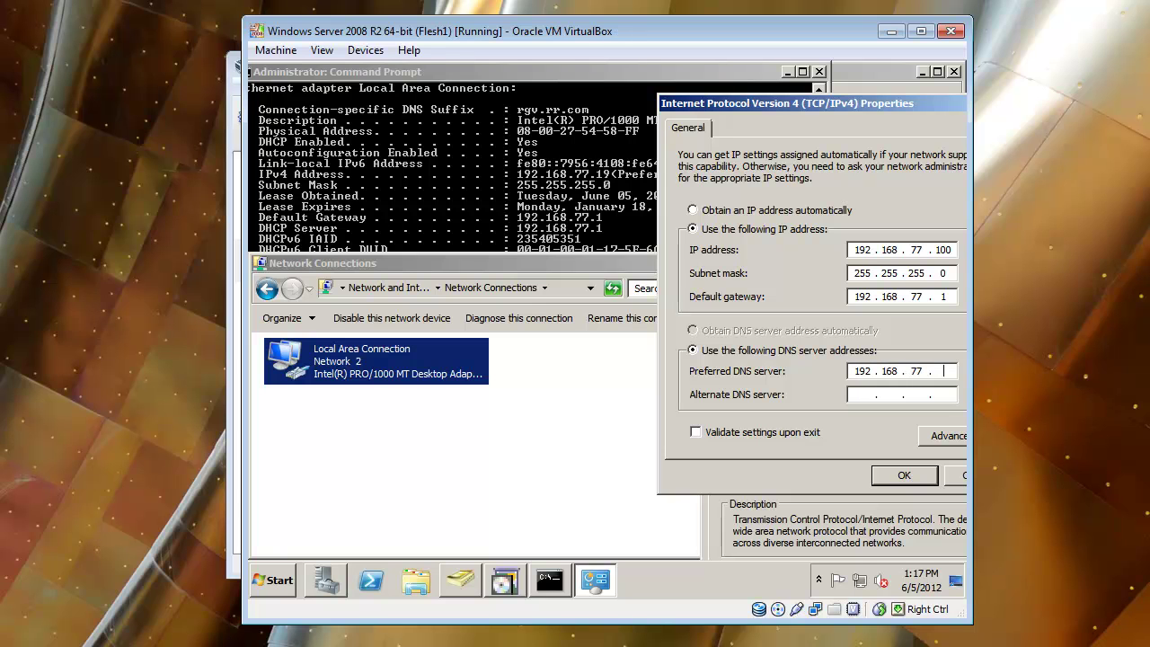
{"action": "left_click", "coordinate": [903, 476]}
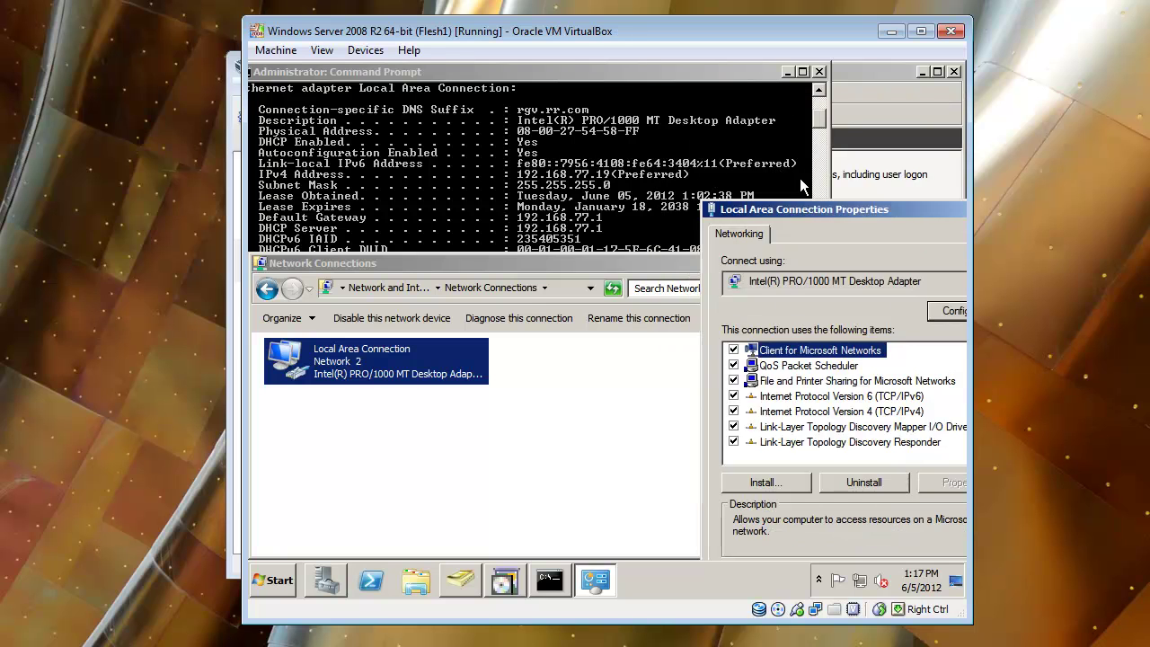
{"action": "left_click_drag", "start_coordinate": [898, 210], "coordinate": [687, 124]}
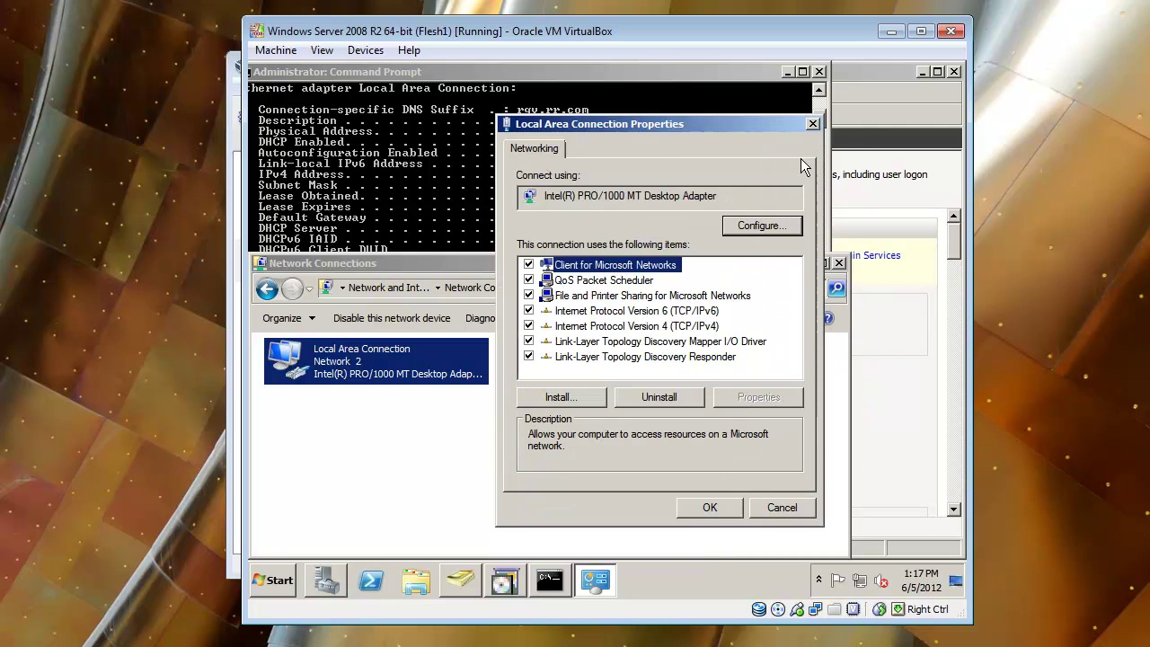
{"action": "left_click", "coordinate": [712, 507]}
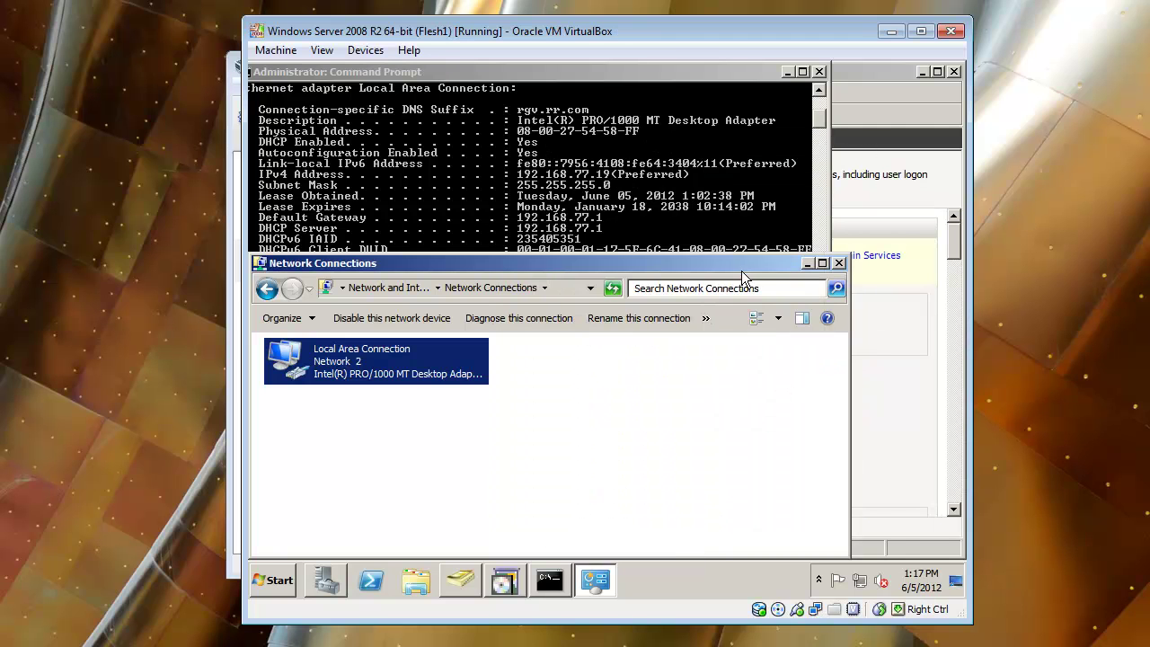
{"action": "left_click_drag", "start_coordinate": [737, 269], "coordinate": [790, 257]}
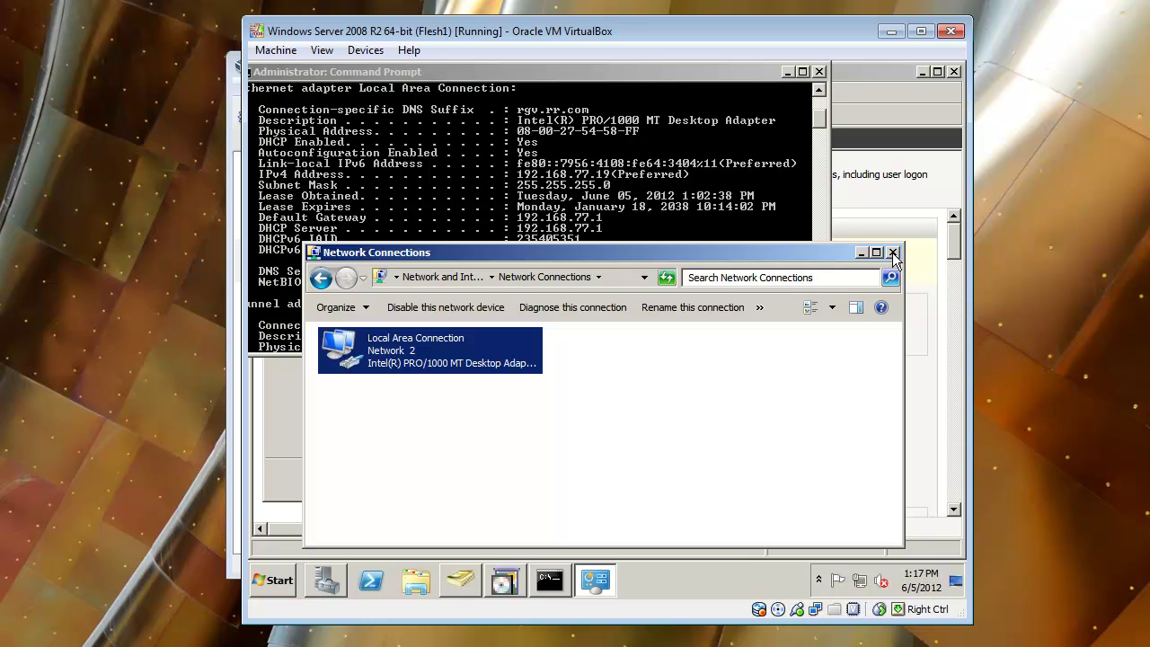
- Close the Network Connections window, run ipconfig /all again and review the Local Area Connection address settings
{"action": "left_click", "coordinate": [892, 252]}
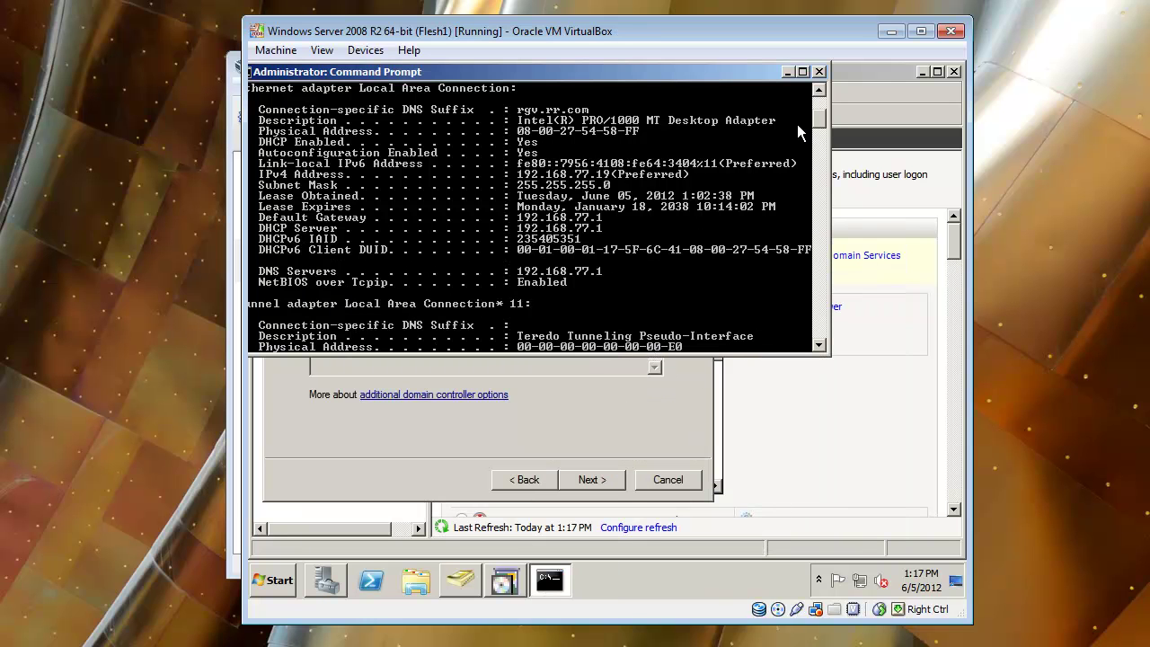
{"action": "scroll", "coordinate": [658, 235], "scroll_direction": "down", "scroll_amount": 9}
{"action": "scroll", "coordinate": [583, 220], "scroll_direction": "up", "scroll_amount": 2}
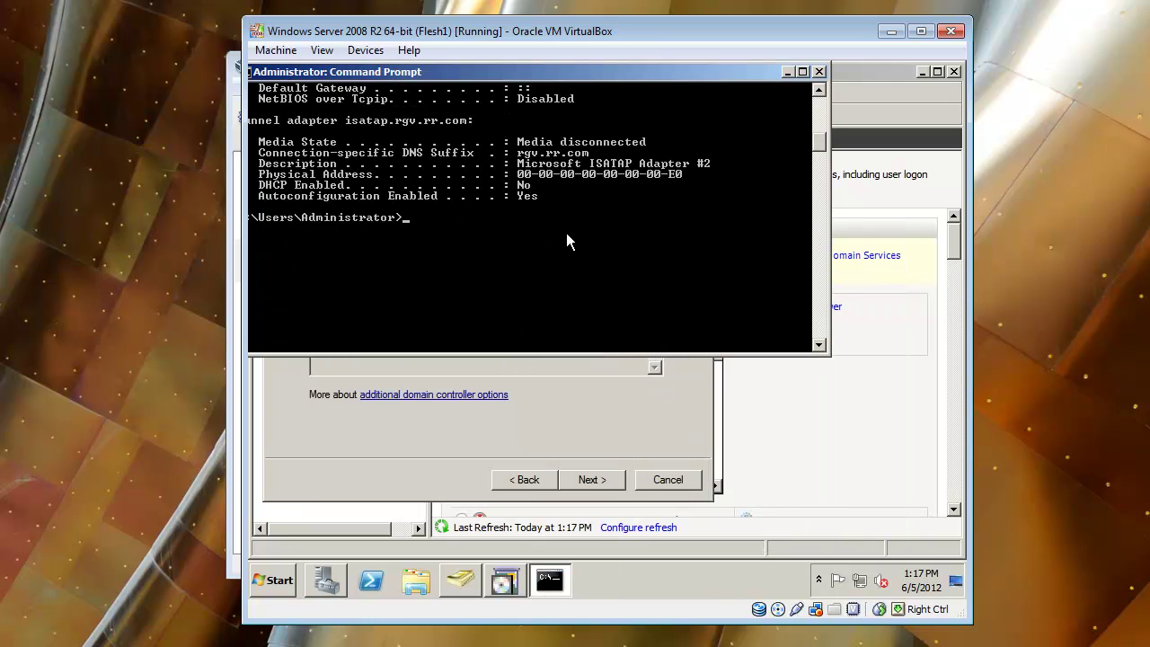
{"action": "type", "text": "ipconfig /all"}
{"action": "key", "text": "Return"}
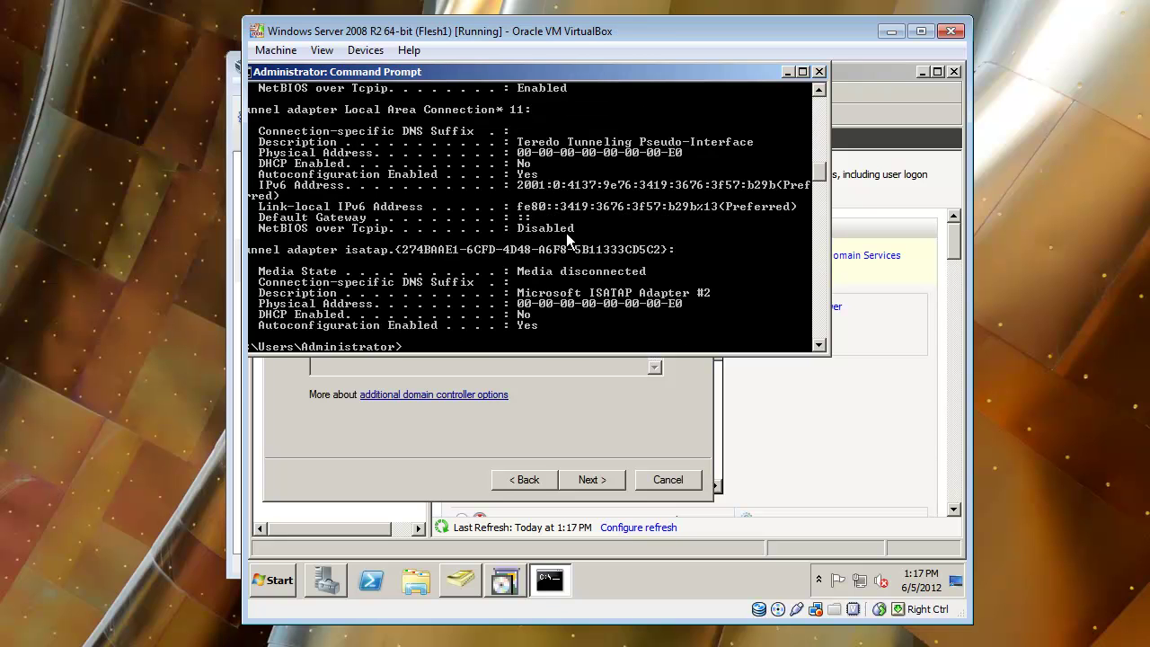
{"action": "scroll", "coordinate": [582, 224], "scroll_direction": "up", "scroll_amount": 6}
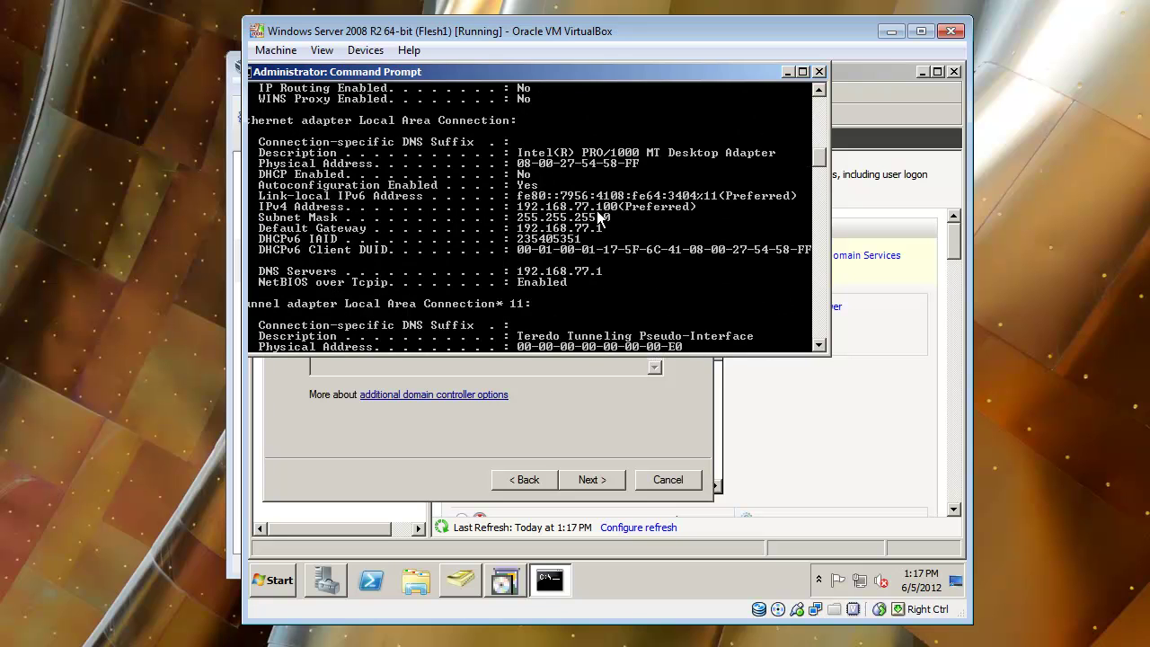
{"action": "scroll", "coordinate": [613, 215], "scroll_direction": "down", "scroll_amount": 8}
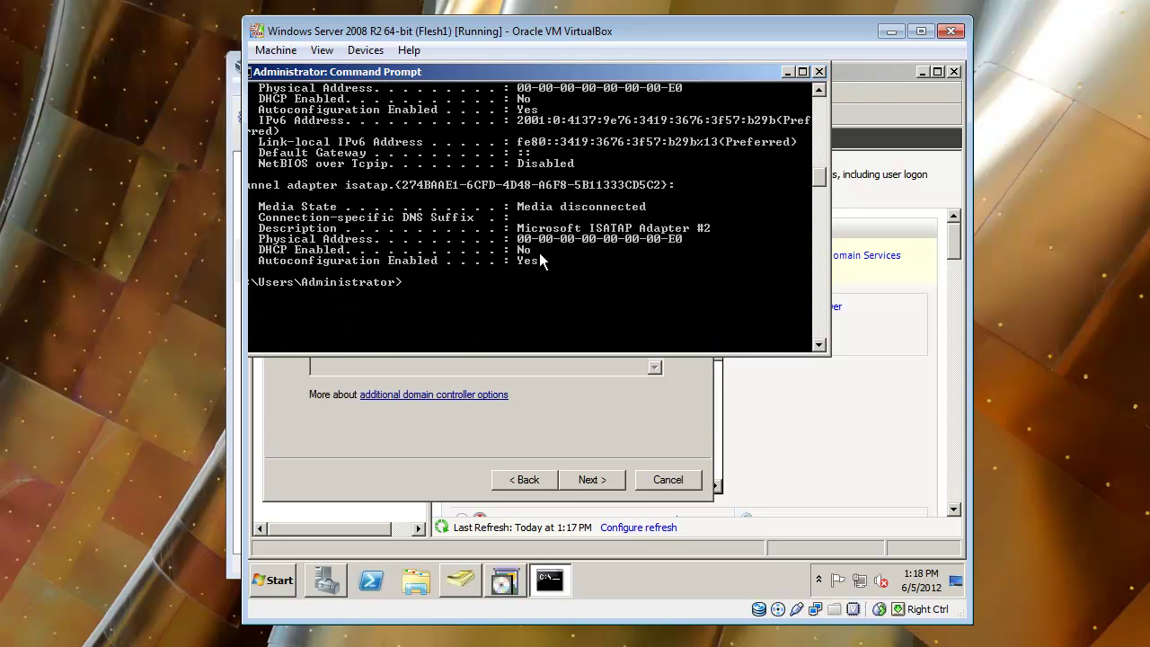
- Test connectivity by pinging google.com and the gateway 192.168.77.1, stopping each ping early, and close the Command Prompt
{"action": "type", "text": "ping googel.c.com"}
{"action": "key", "text": "Return"}
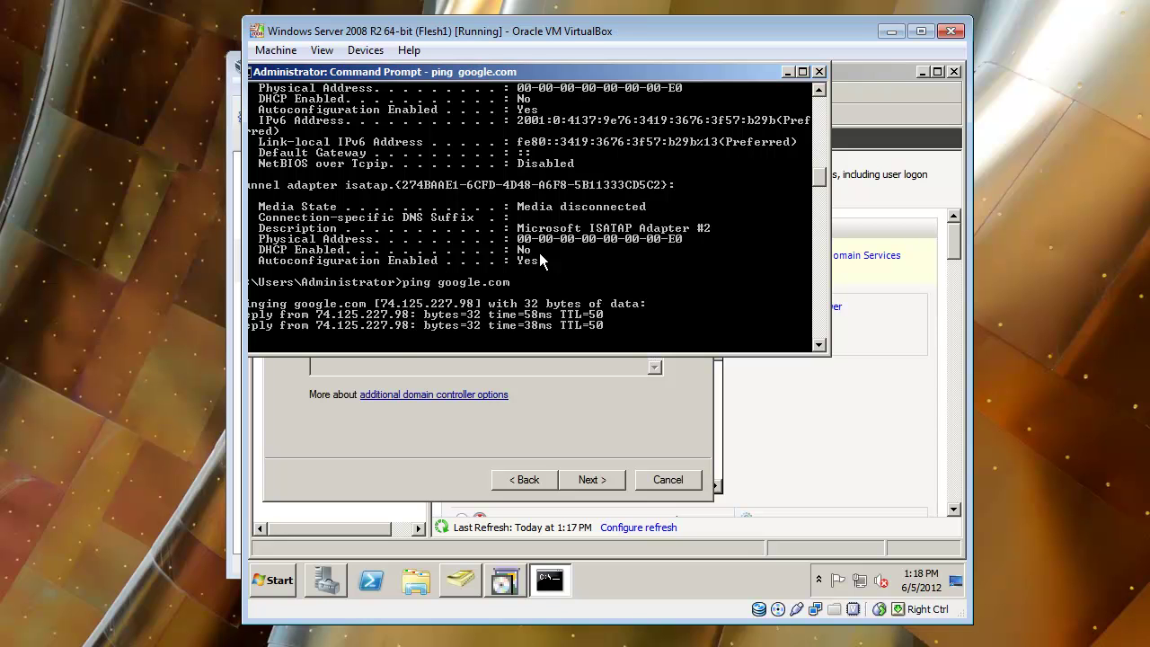
{"action": "key", "text": "ctrl+c"}
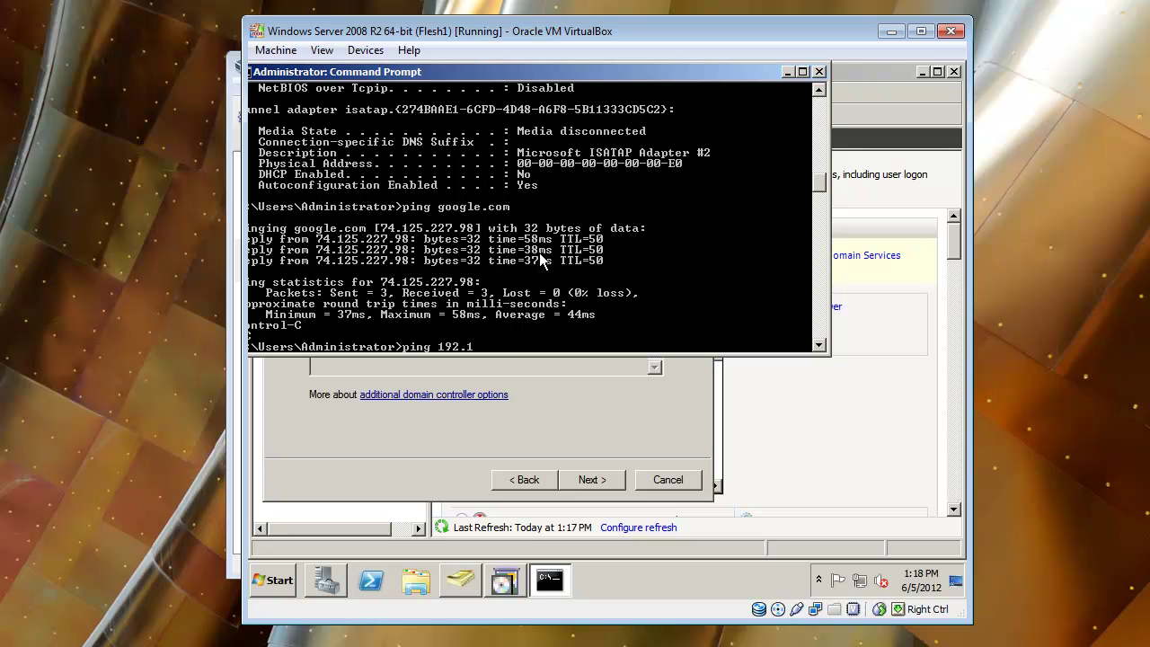
{"action": "type", "text": "ping 192.168.77.1"}
{"action": "key", "text": "Return"}
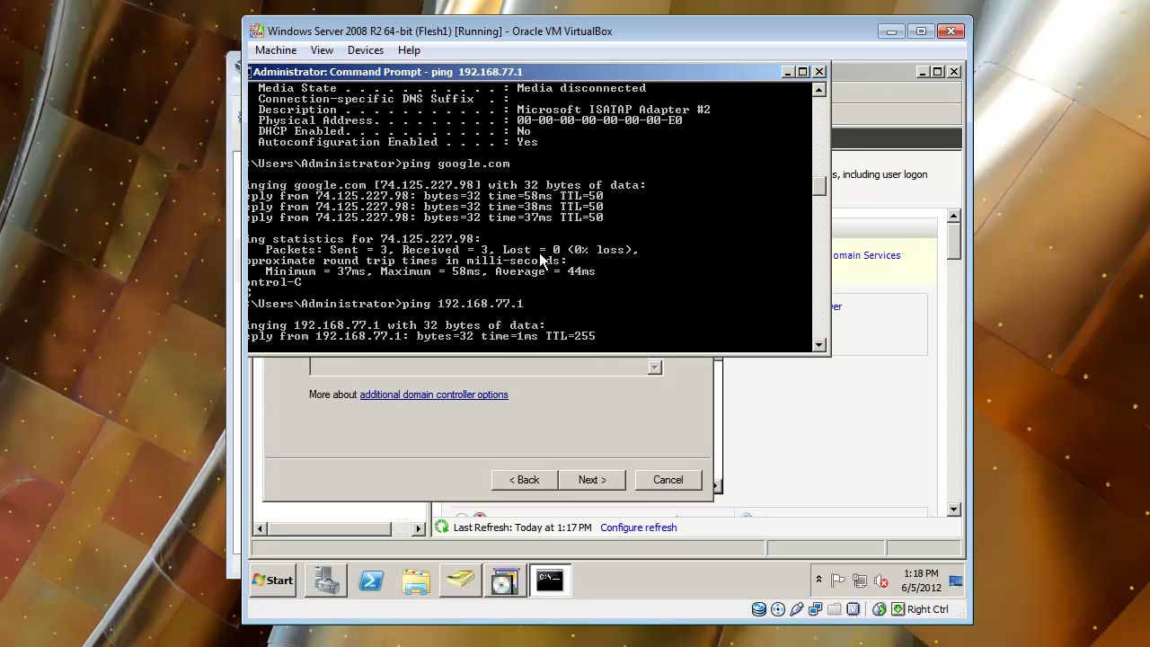
{"action": "key", "text": "ctrl+c"}
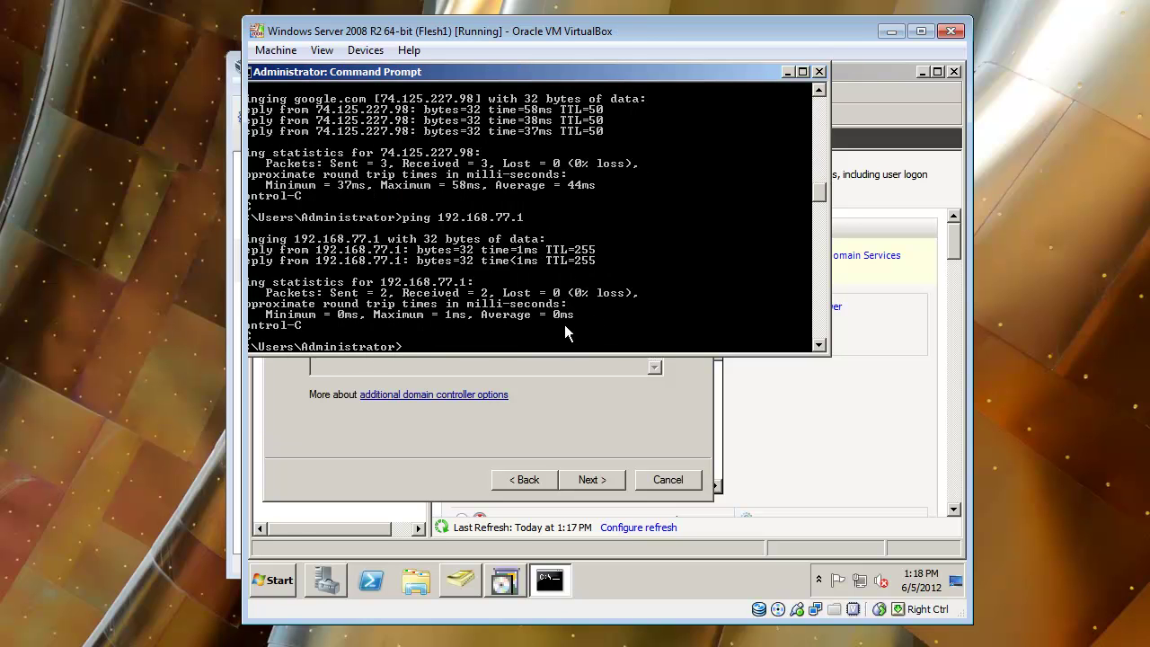
{"action": "left_click_drag", "start_coordinate": [377, 77], "coordinate": [459, 103]}
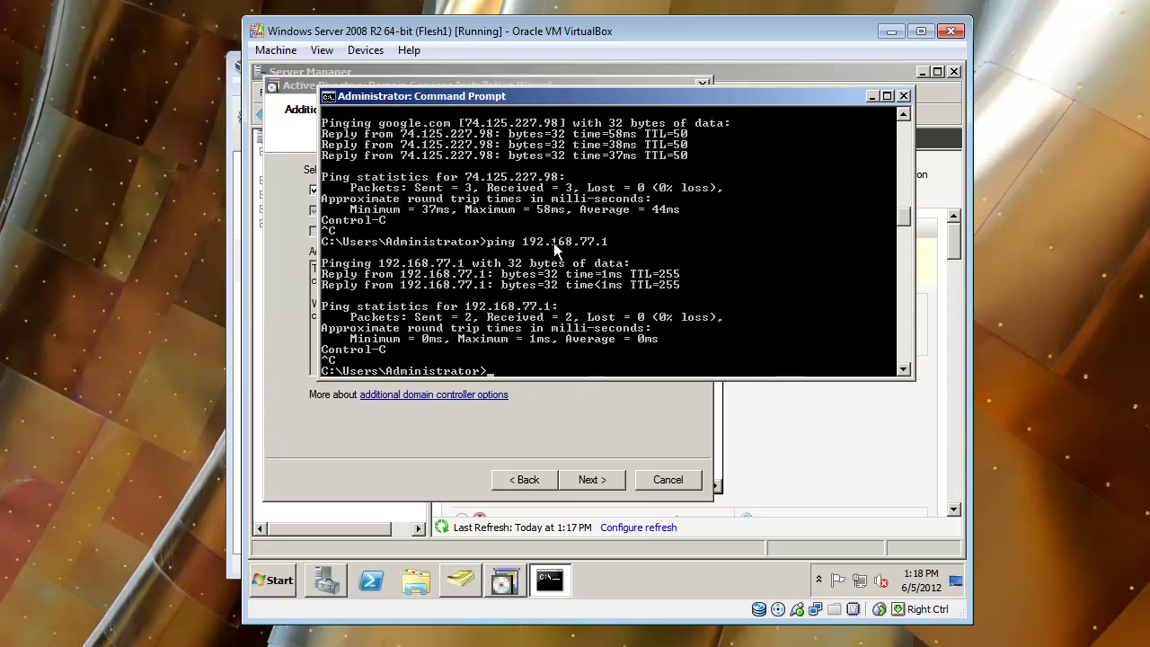
{"action": "left_click", "coordinate": [904, 95]}
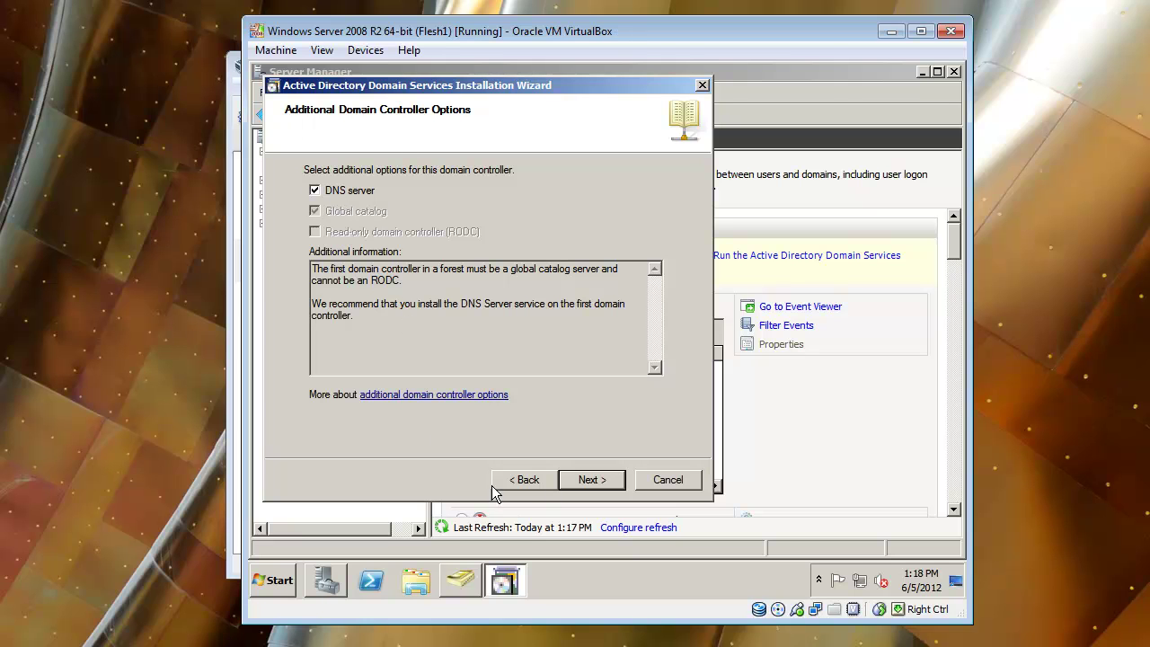
- Keep the DNS server option, continue without a DNS delegation, and accept the default database, log files and SYSVOL folders
{"action": "left_click", "coordinate": [583, 476]}
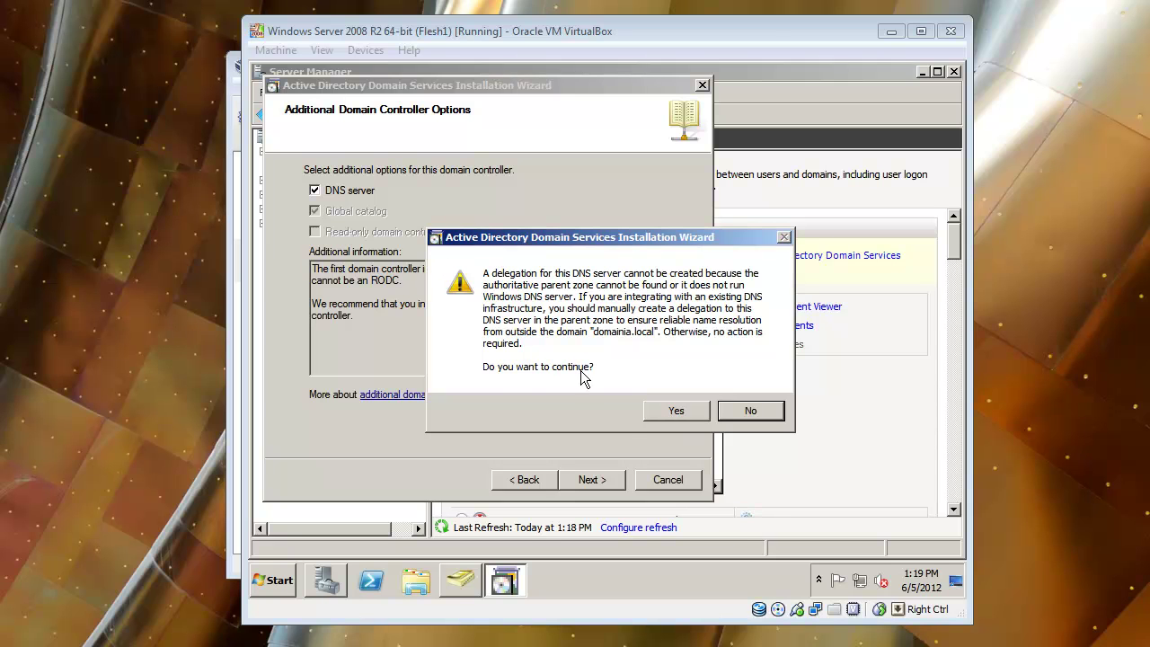
{"action": "left_click", "coordinate": [654, 411]}
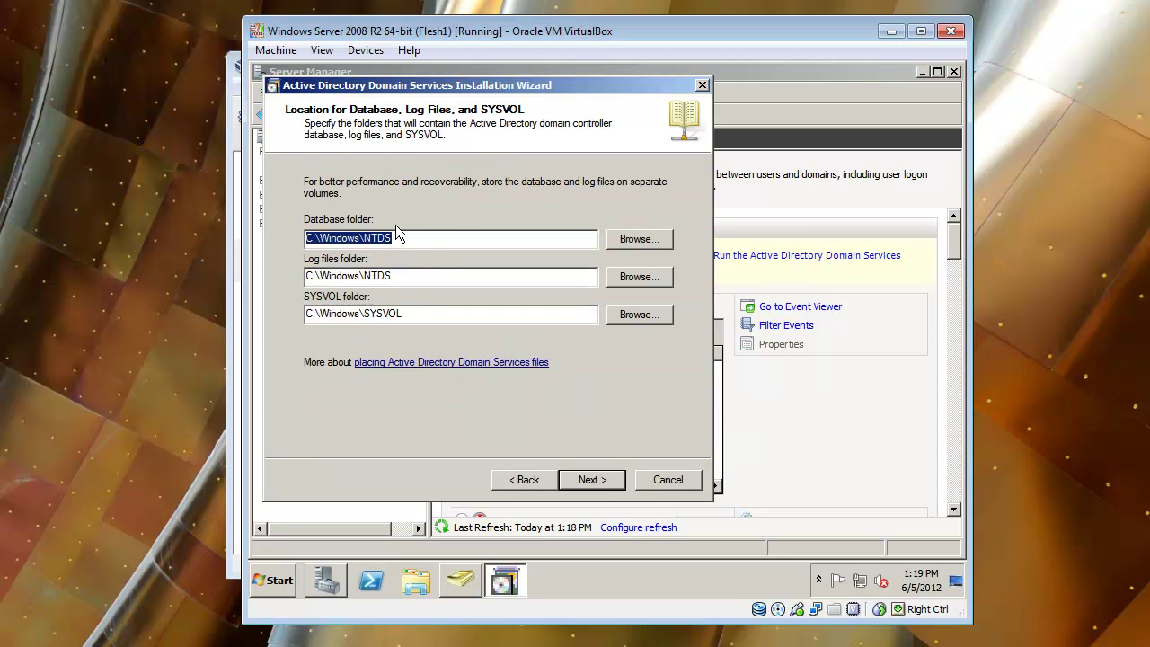
{"action": "left_click", "coordinate": [593, 478]}
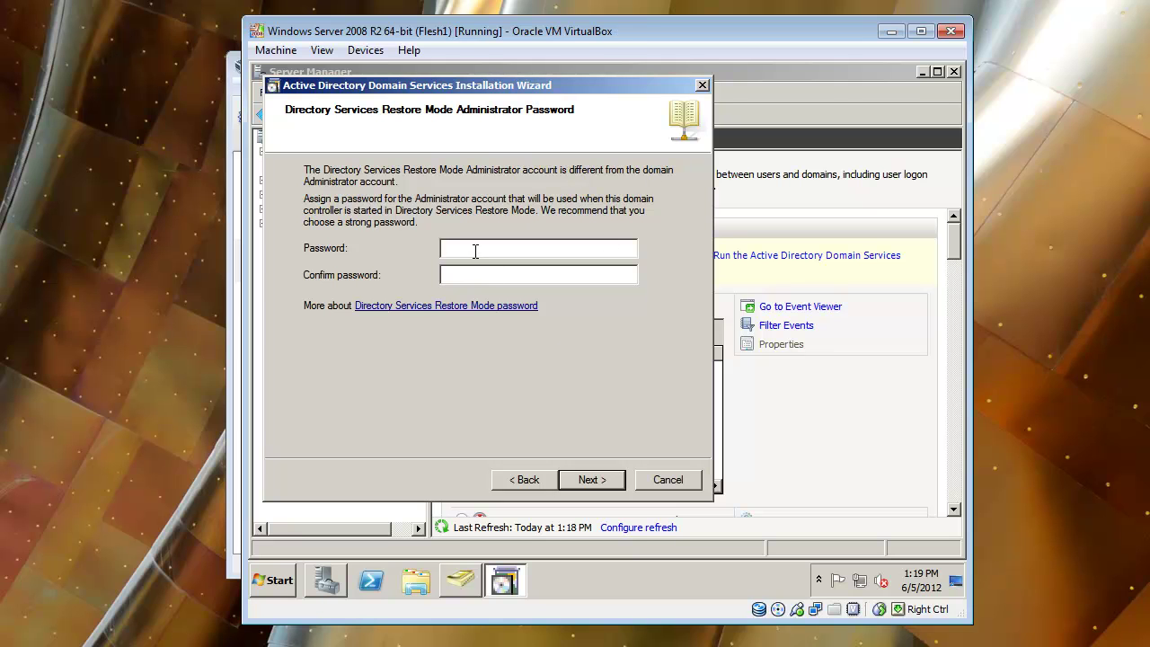
- Enter and confirm the Directory Services Restore Mode password, start the domain controller installation and enable Reboot on completion
{"action": "type", "text": "••••••••••"}
{"action": "left_click", "coordinate": [608, 486]}
{"action": "left_click", "coordinate": [608, 486]}
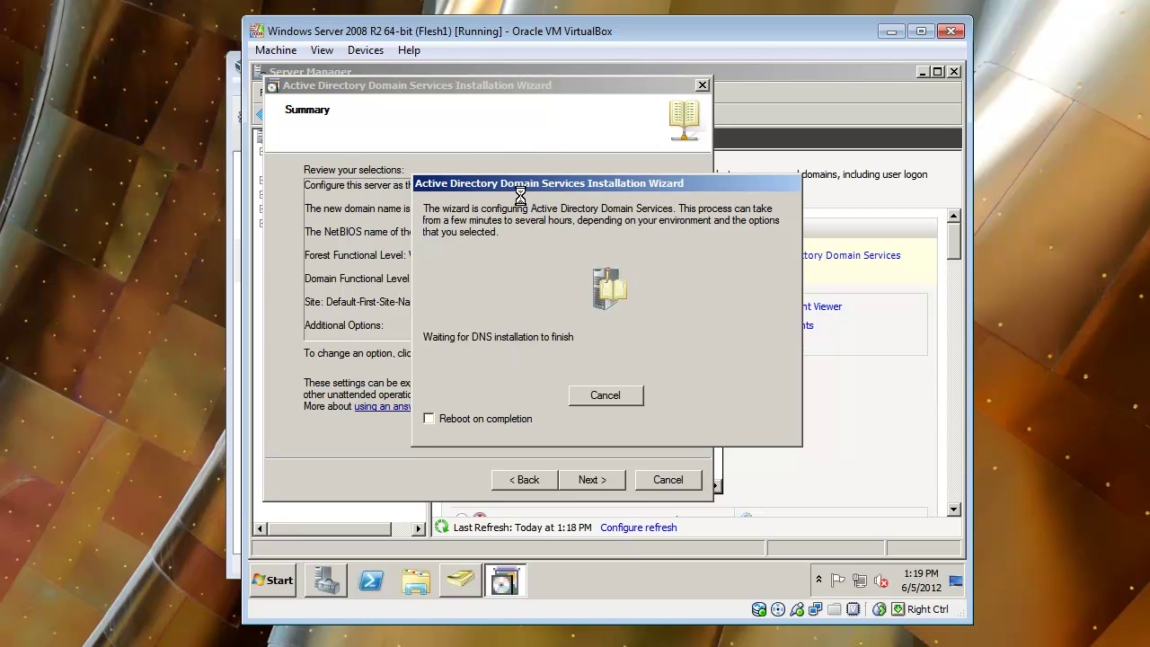
{"action": "left_click", "coordinate": [429, 419]}
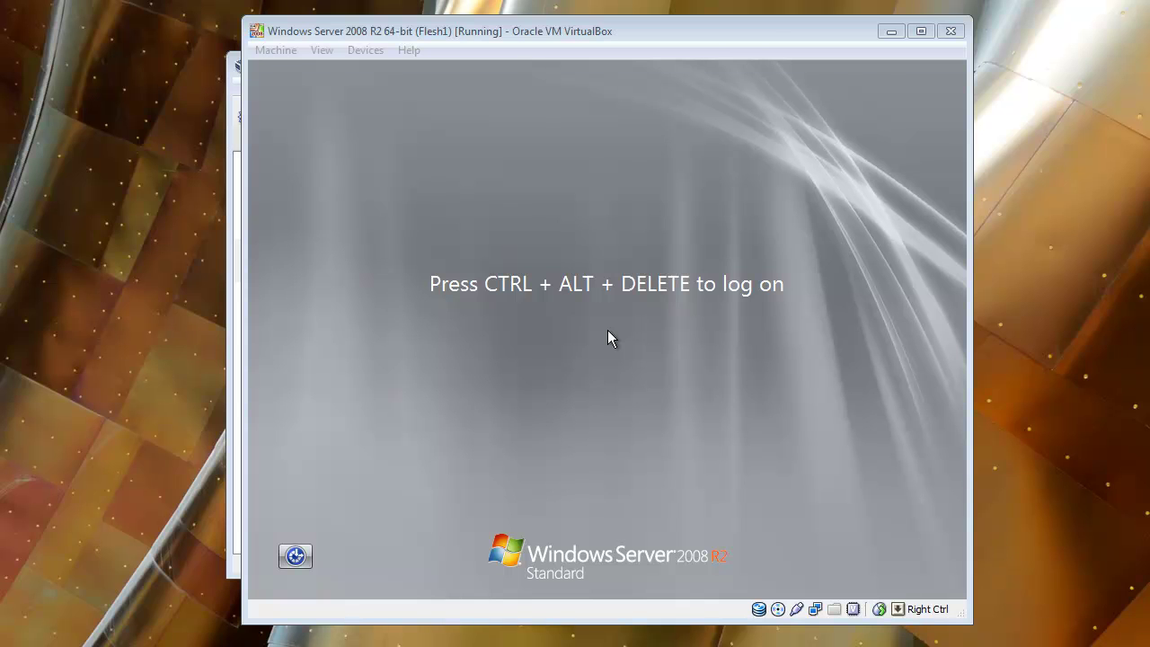
- Send Ctrl-Alt-Del to the restarted virtual machine and log on to the DOMAINIA Administrator account with its password
{"action": "left_click", "coordinate": [379, 127]}
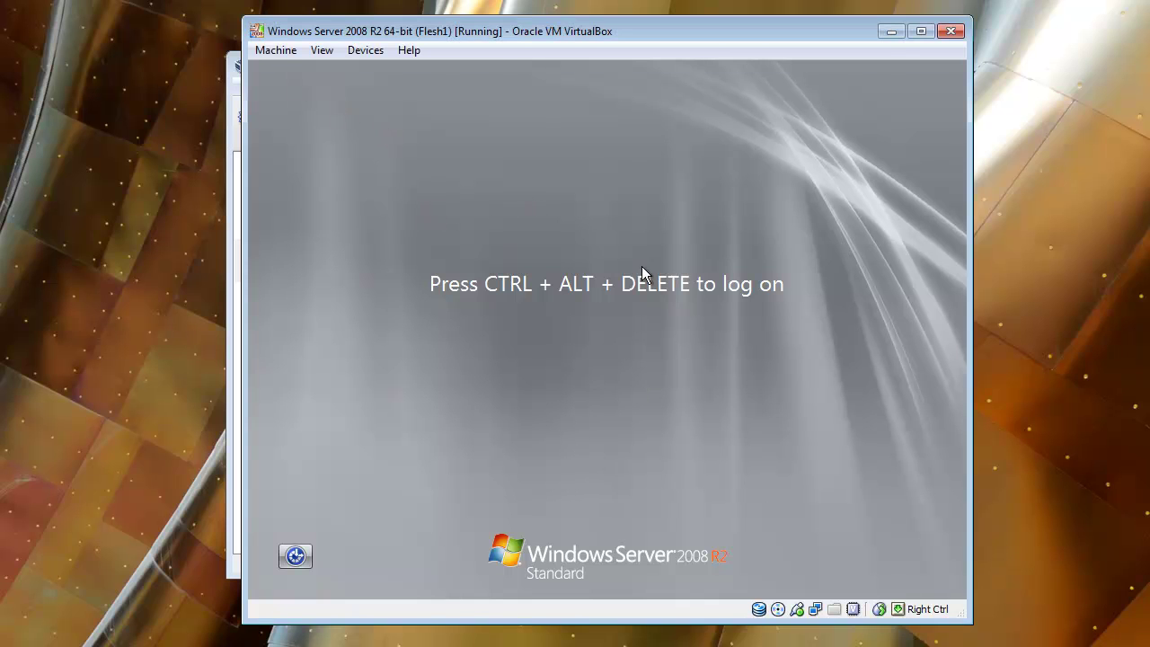
{"action": "left_click", "coordinate": [276, 50]}
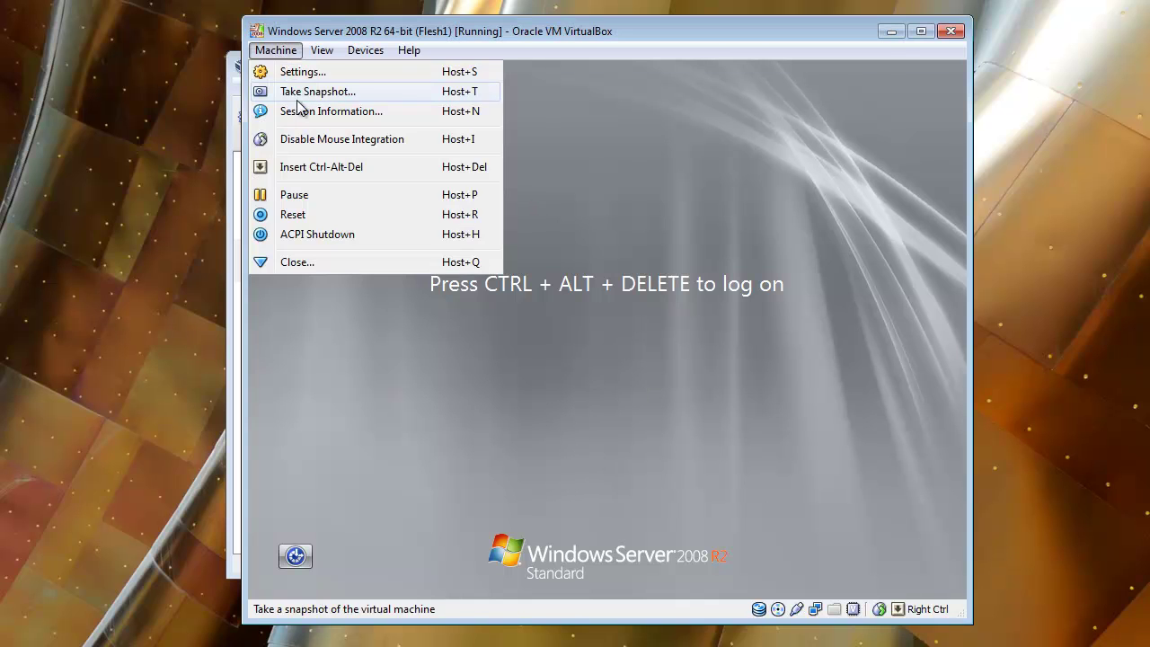
{"action": "left_click", "coordinate": [315, 168]}
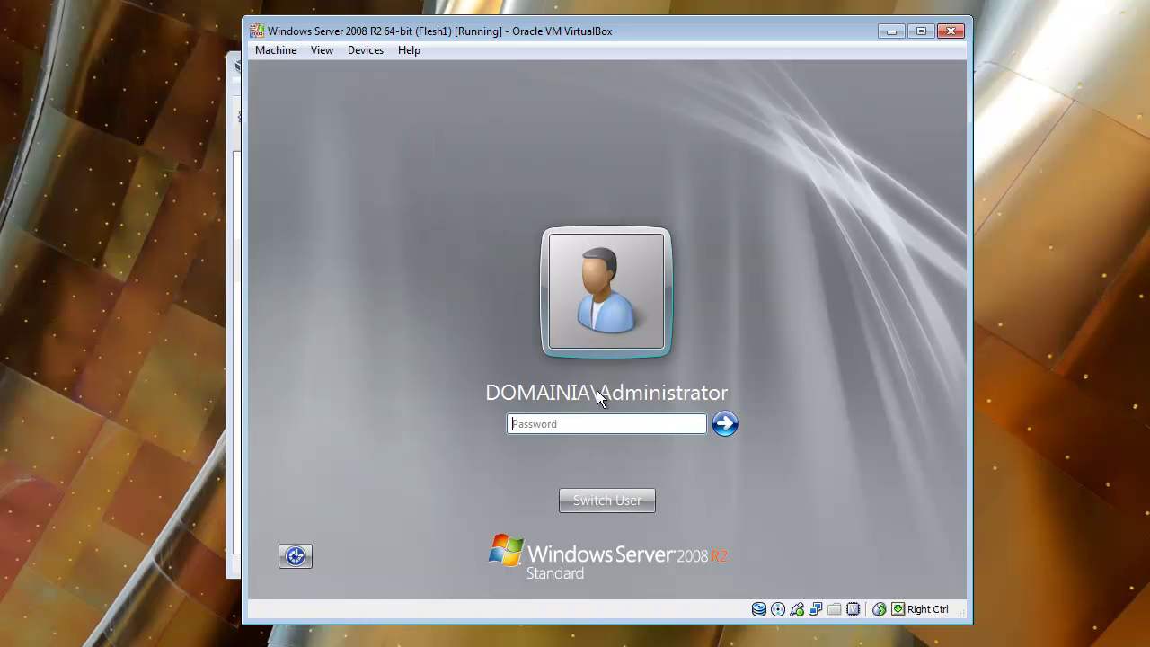
{"action": "left_click", "coordinate": [658, 421]}
{"action": "type", "text": "•••••••••"}
{"action": "key", "text": "Return"}
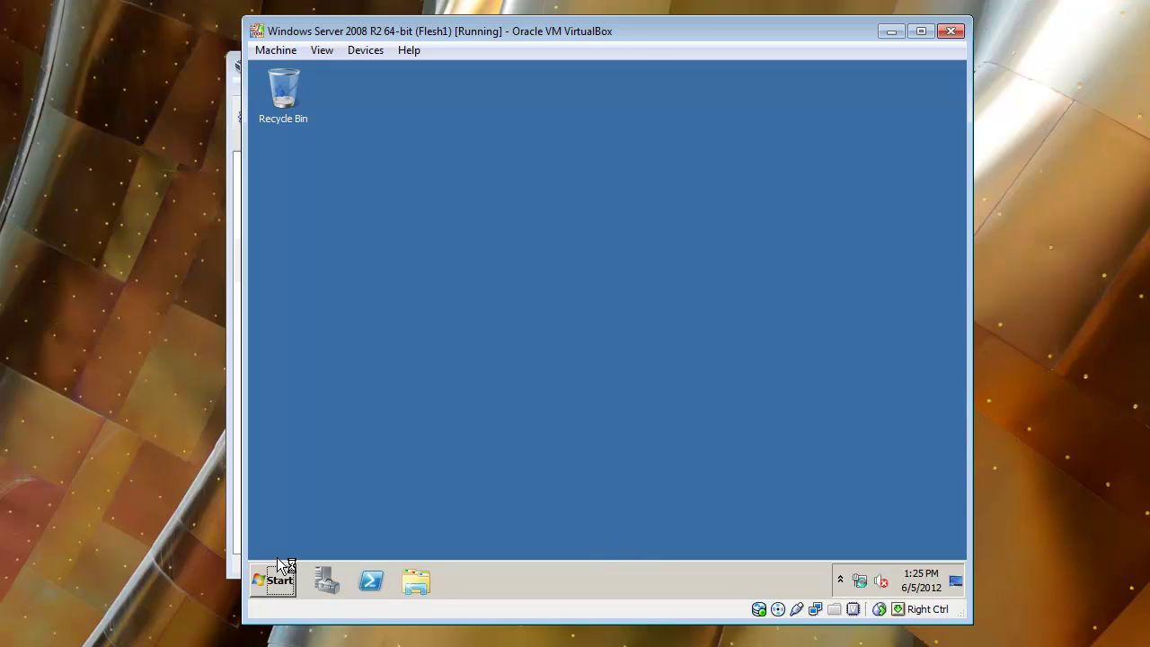
- Set Initial Configuration Tasks not to show at logon and close its window
{"action": "left_click", "coordinate": [282, 579]}
{"action": "left_click", "coordinate": [276, 580]}
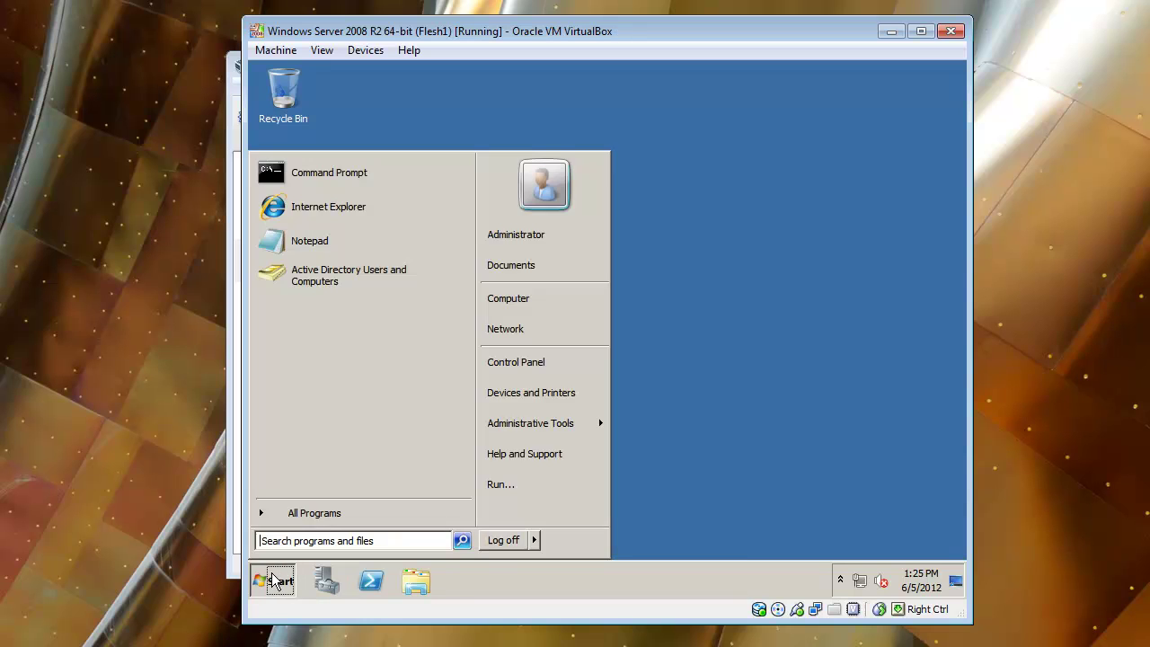
{"action": "left_click", "coordinate": [280, 582]}
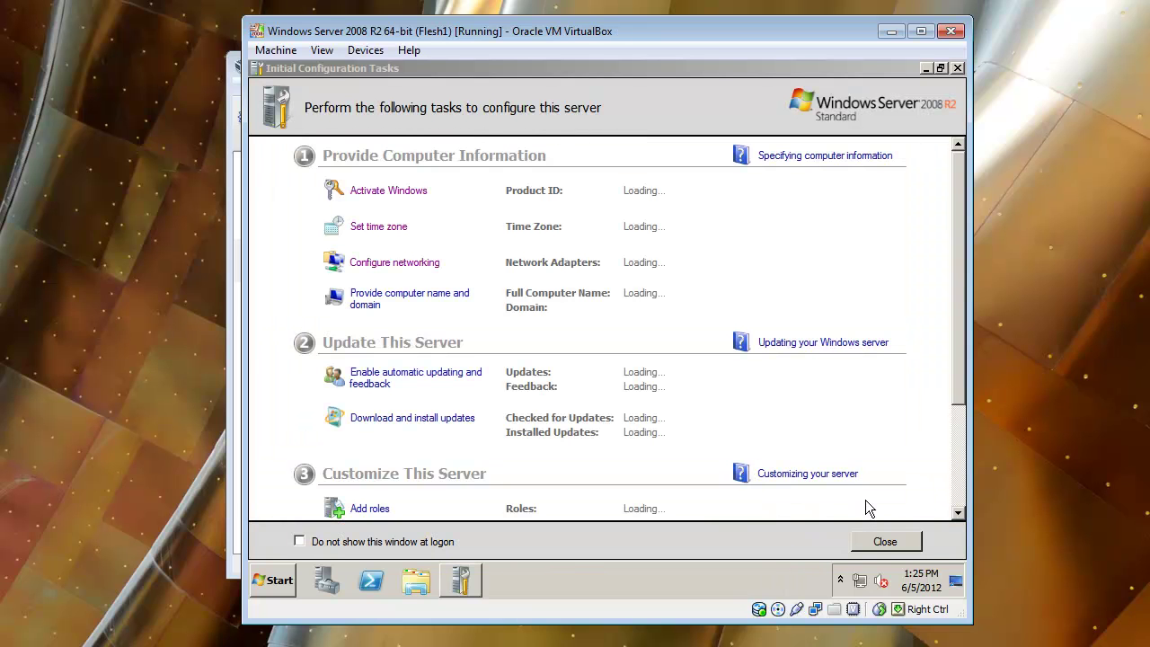
{"action": "left_click", "coordinate": [299, 541]}
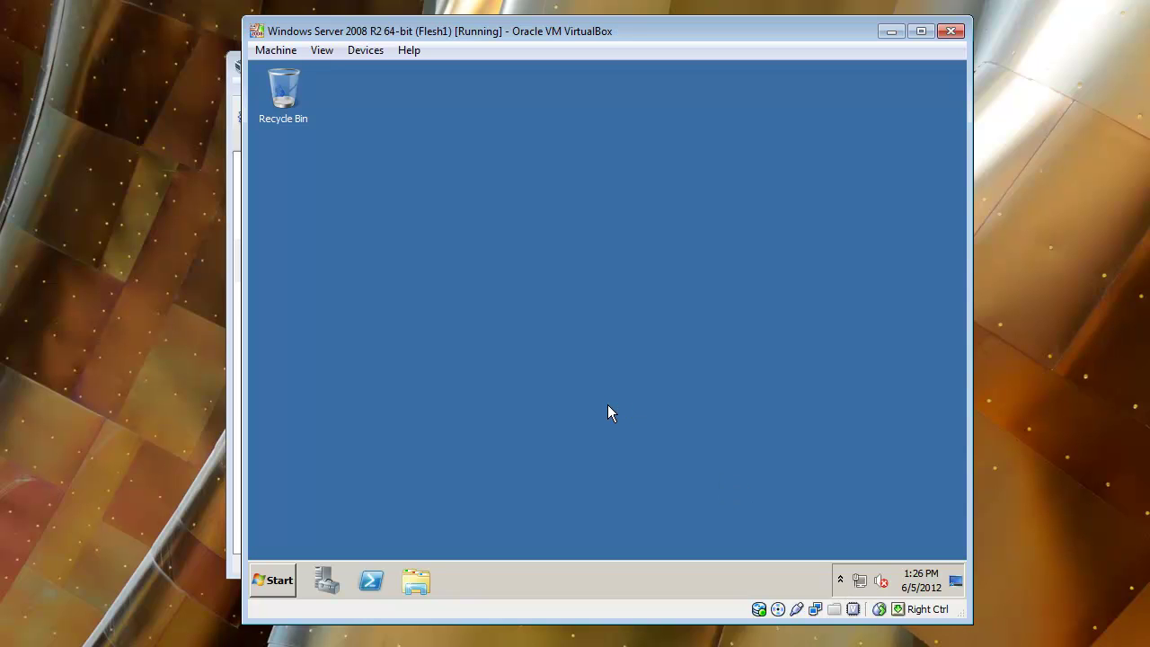
{"action": "left_click", "coordinate": [278, 582]}
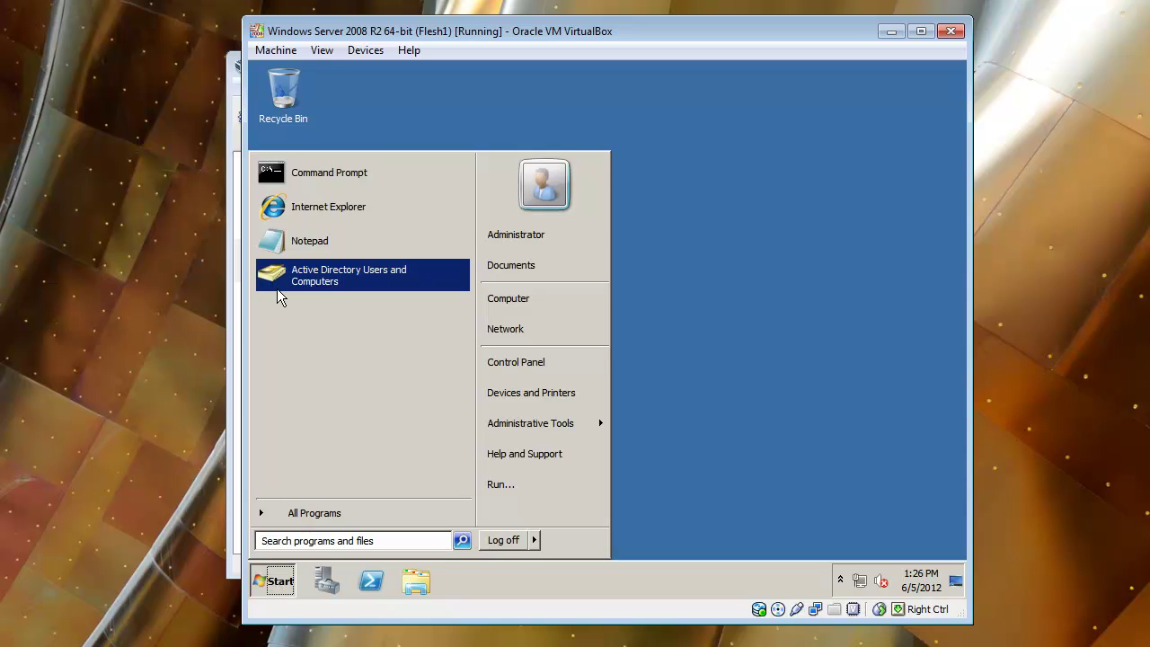
{"action": "left_click", "coordinate": [274, 581]}
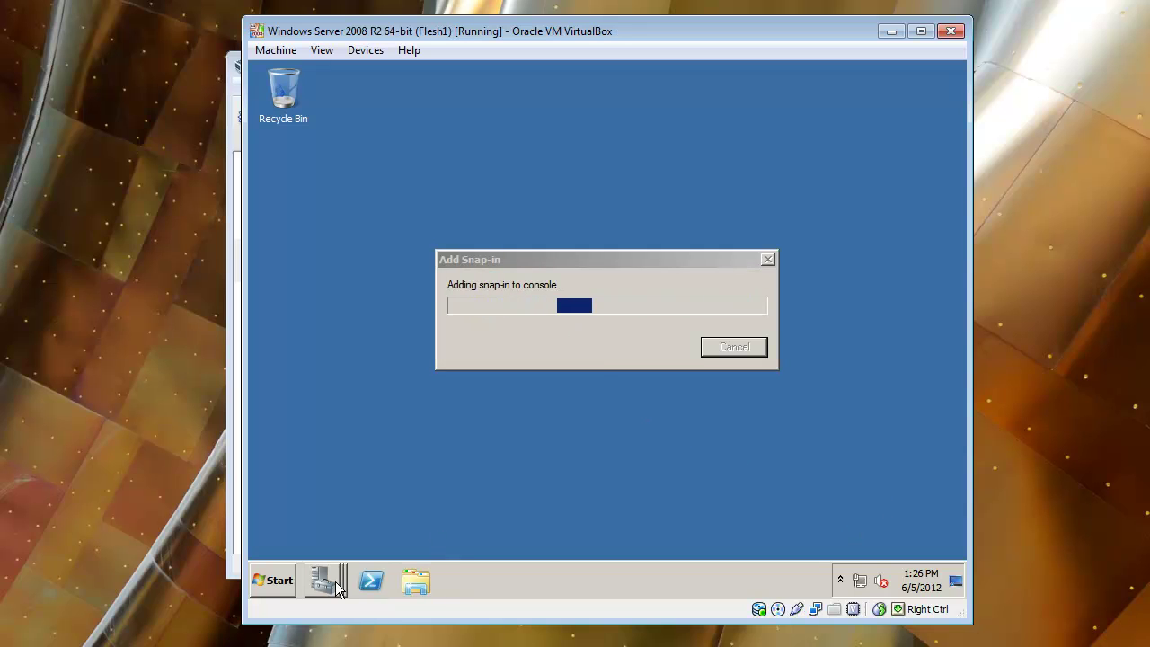
{"action": "mouse_move", "coordinate": [335, 581]}
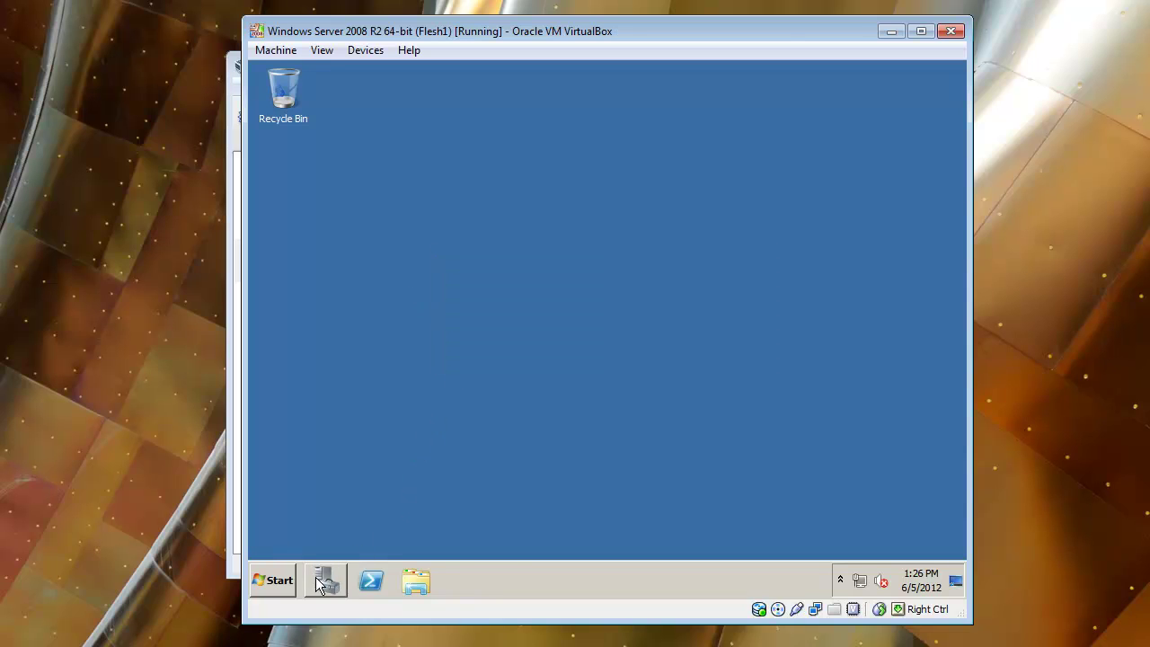
{"action": "left_click", "coordinate": [270, 581]}
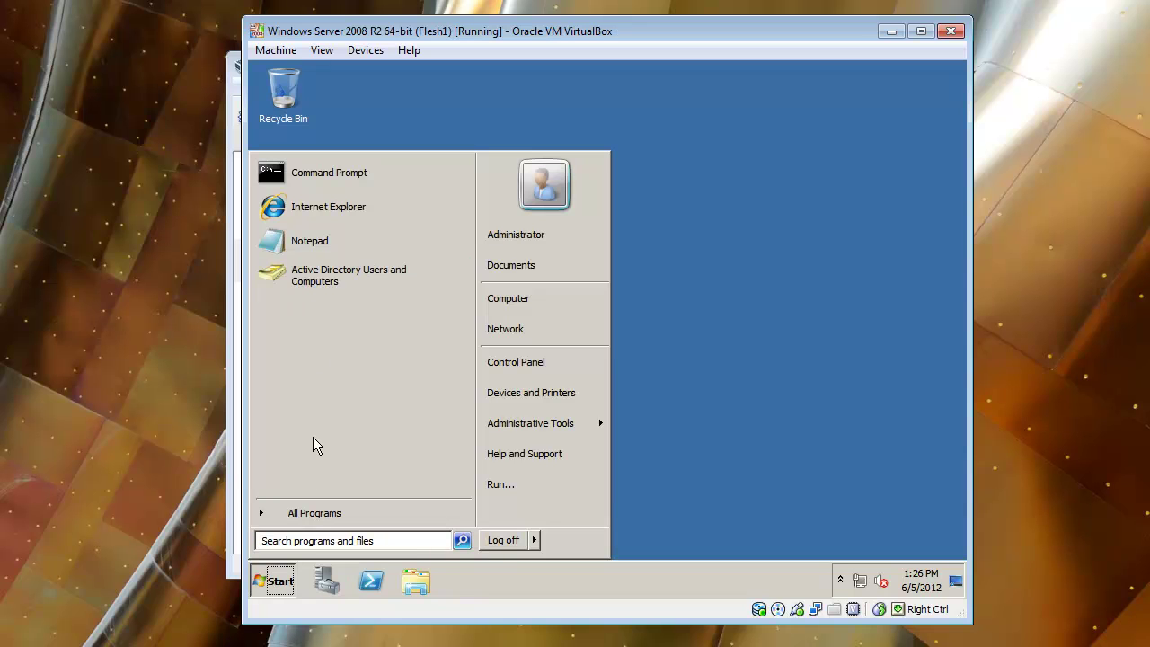
{"action": "double_click", "coordinate": [282, 580]}
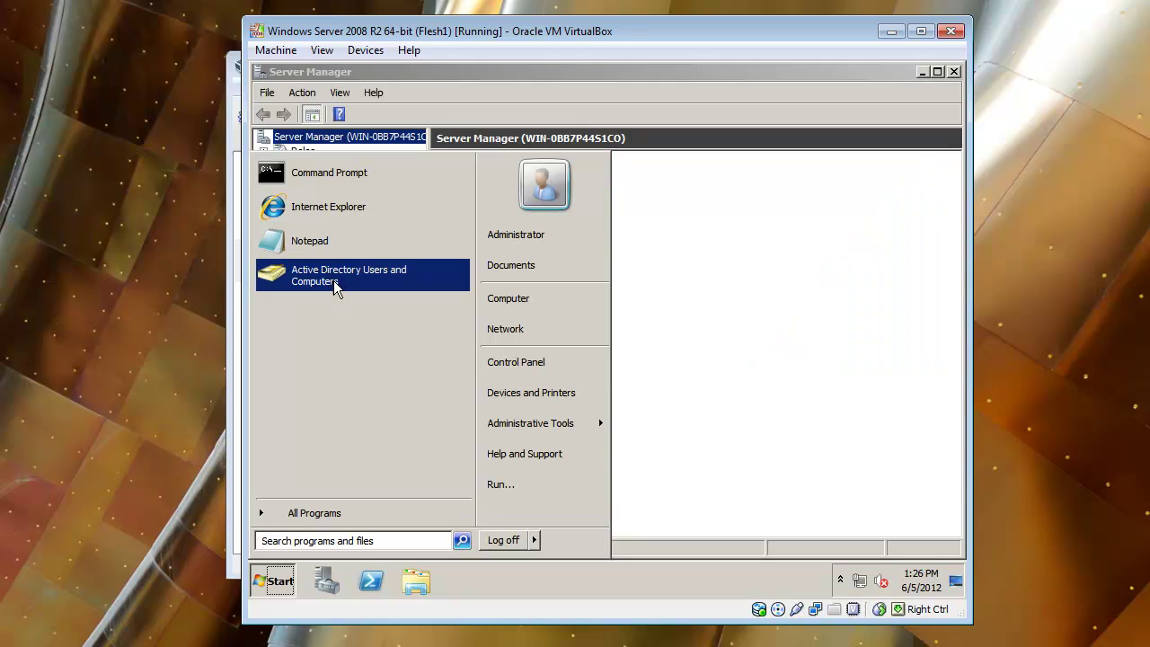
- Leave the recent-program options for Active Directory Users and Computers and try to close the Server Manager window
{"action": "right_click", "coordinate": [333, 280]}
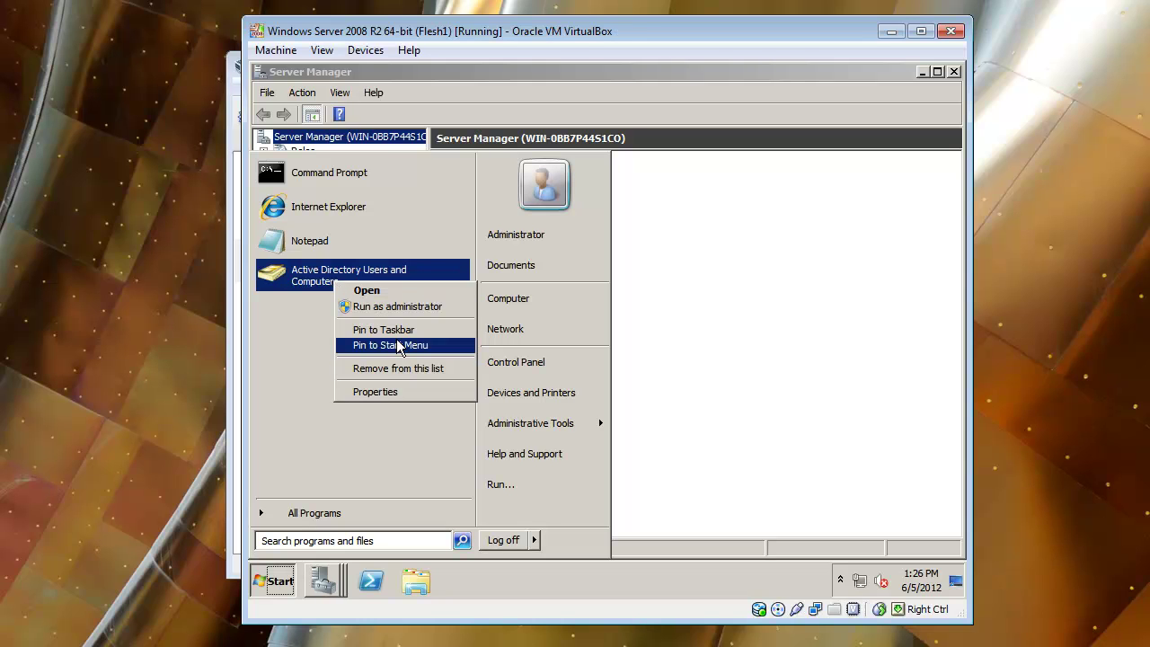
{"action": "left_click", "coordinate": [275, 396]}
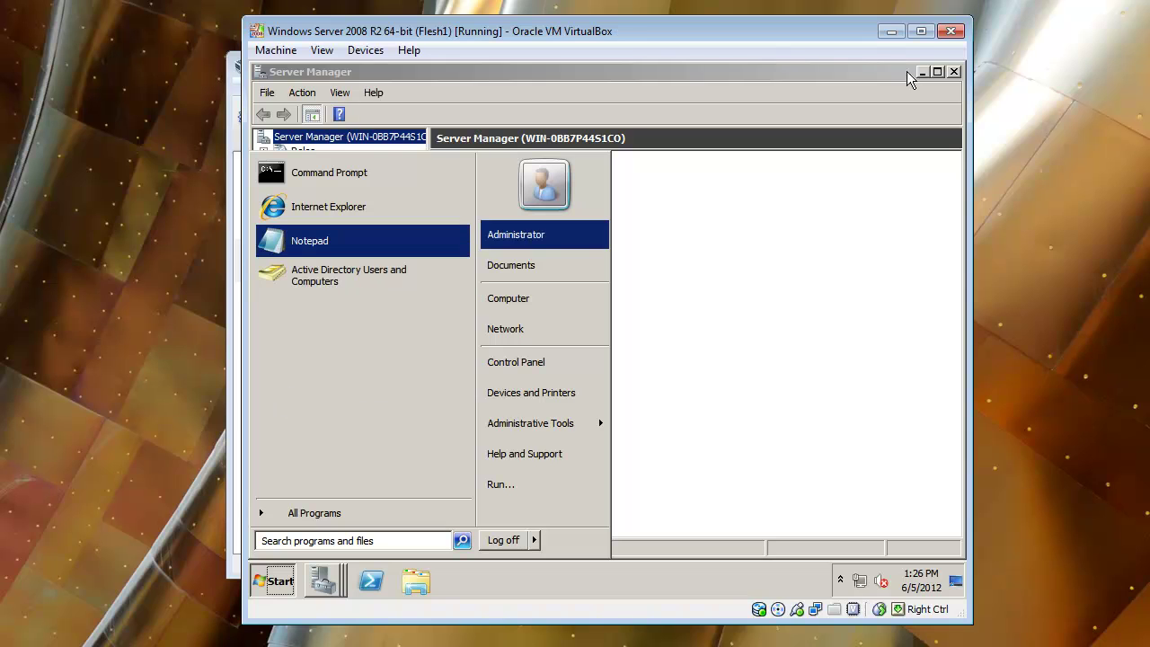
{"action": "left_click", "coordinate": [952, 78]}
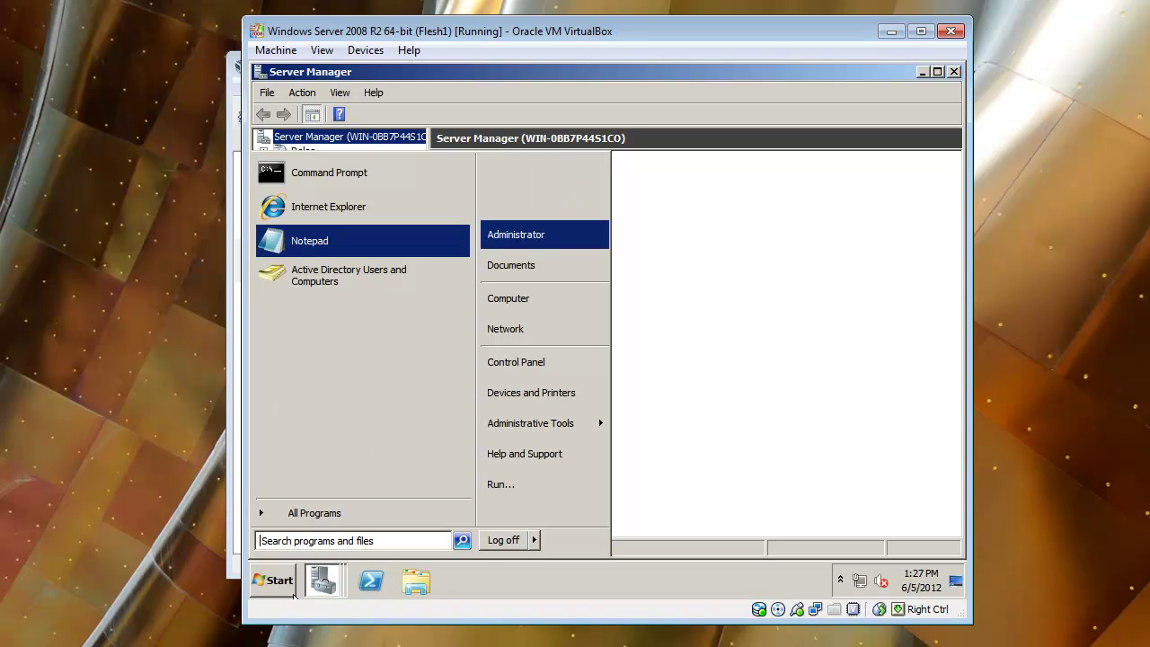
- Create a desktop shortcut to Active Directory Users and Computers from its entry in the Administrative Tools
{"action": "left_click", "coordinate": [284, 585]}
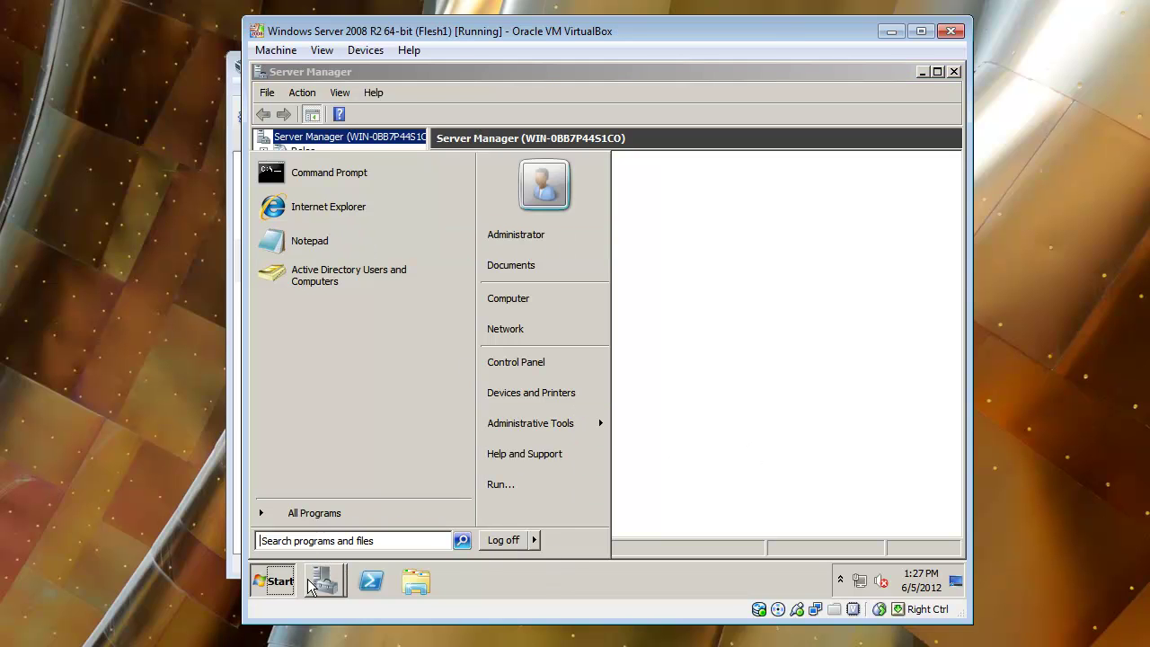
{"action": "mouse_move", "coordinate": [539, 431]}
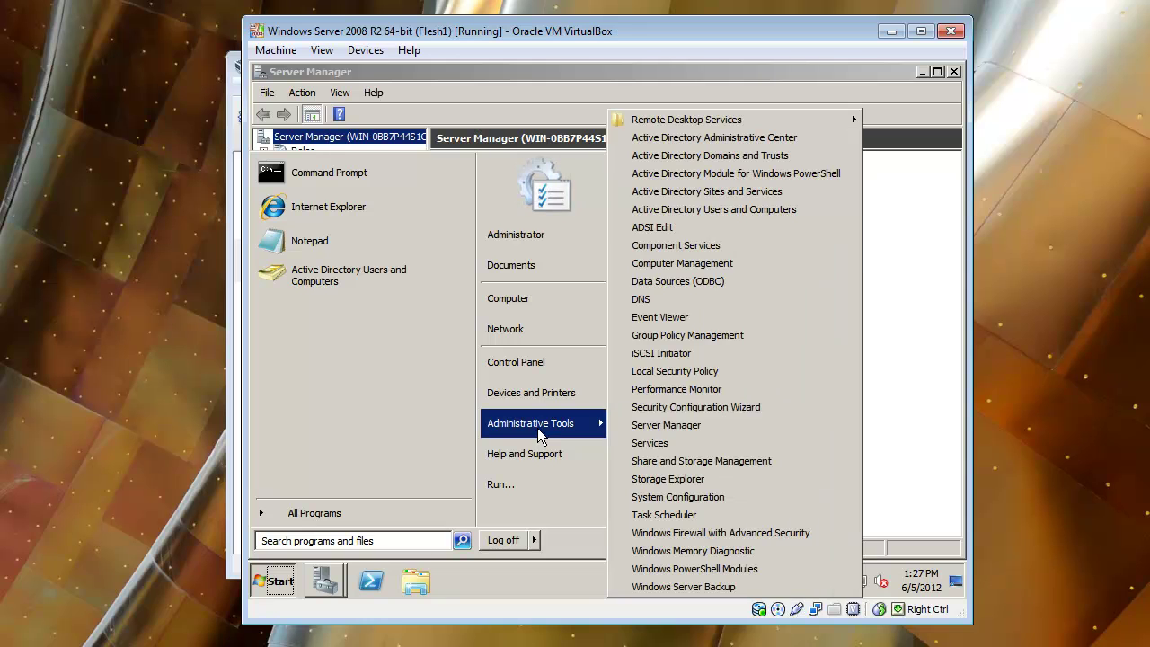
{"action": "right_click", "coordinate": [706, 211]}
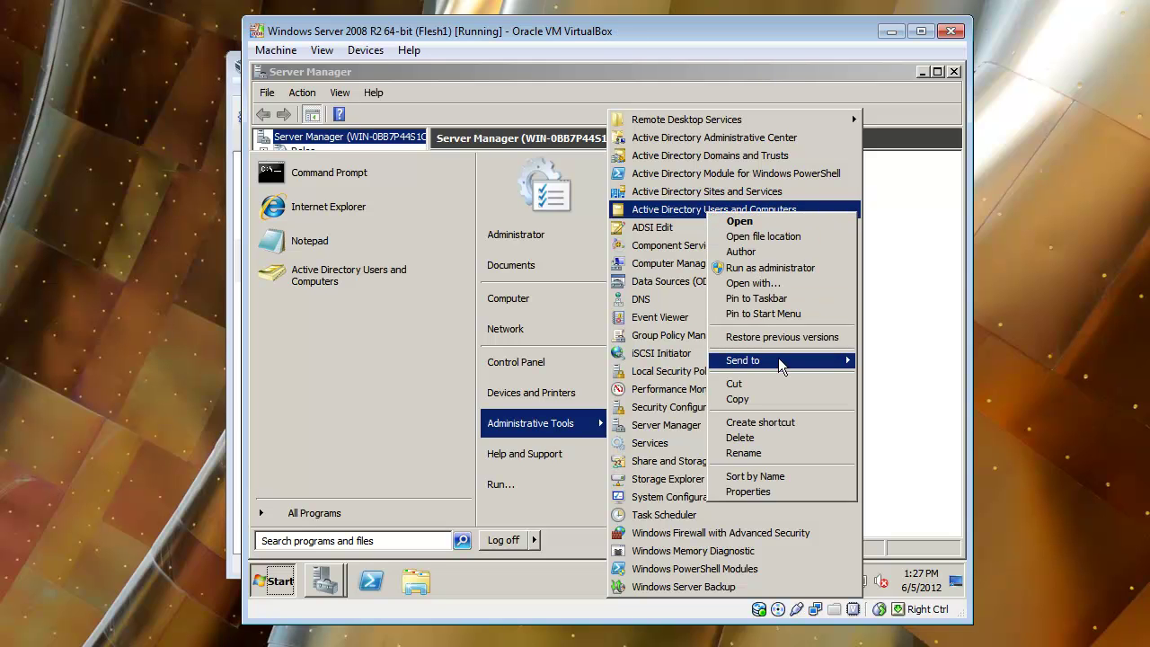
{"action": "mouse_move", "coordinate": [779, 361]}
{"action": "left_click", "coordinate": [611, 377]}
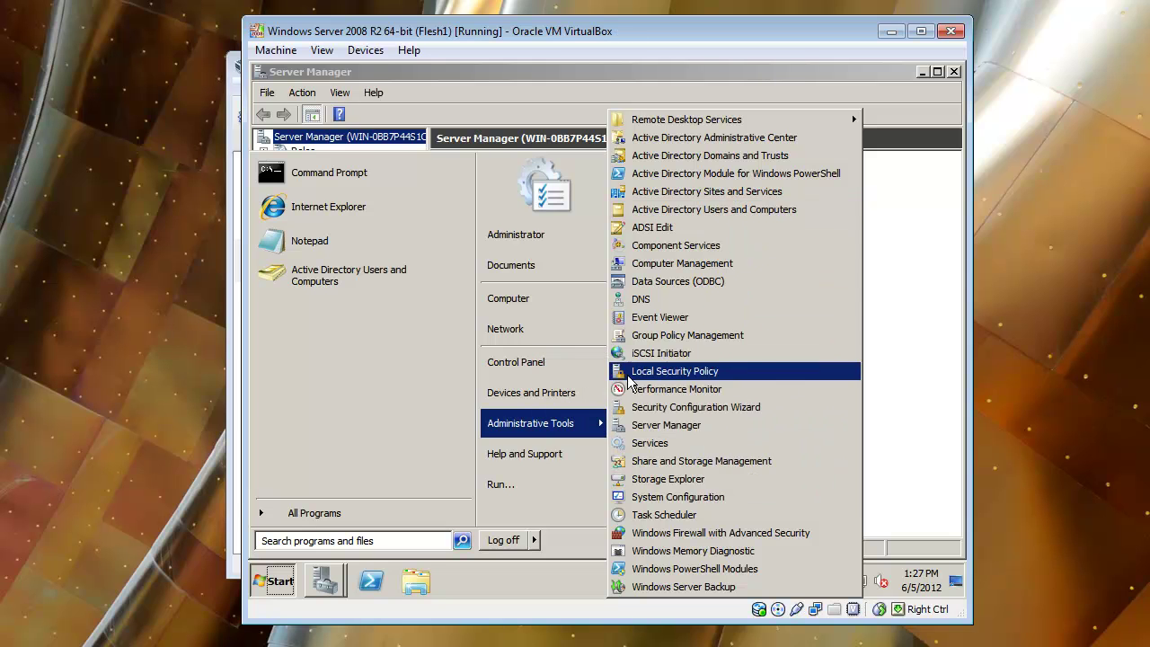
- Minimize the remaining Server Manager window and start Active Directory Users and Computers from its desktop shortcut
{"action": "left_click", "coordinate": [902, 282]}
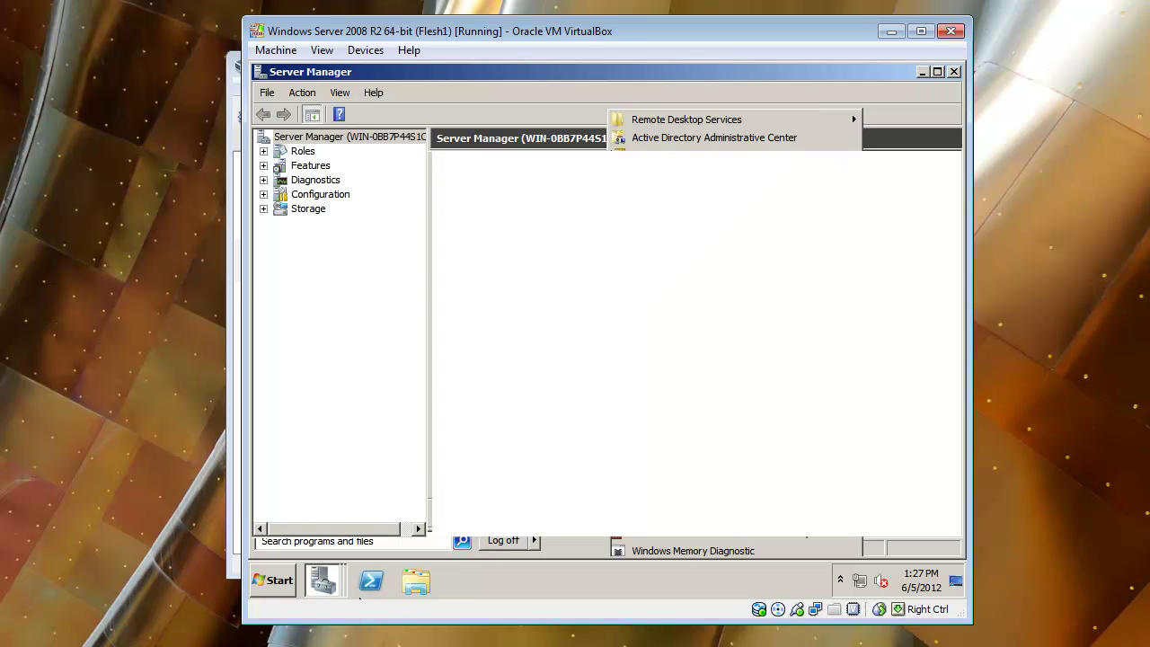
{"action": "left_click", "coordinate": [325, 585]}
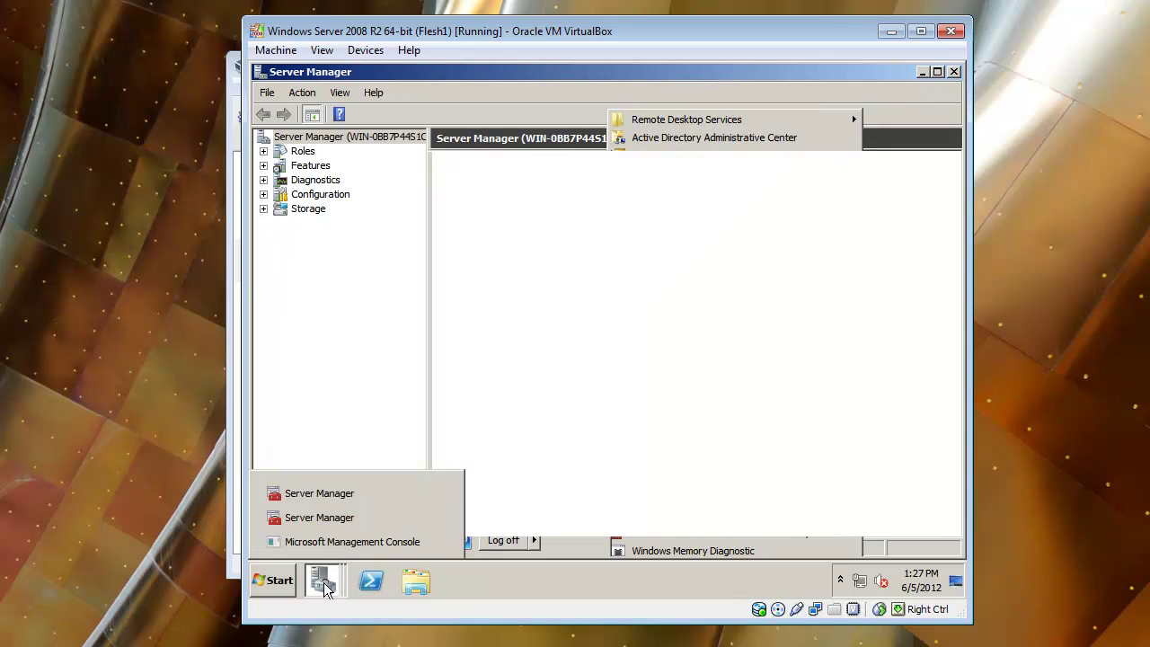
{"action": "left_click", "coordinate": [340, 519]}
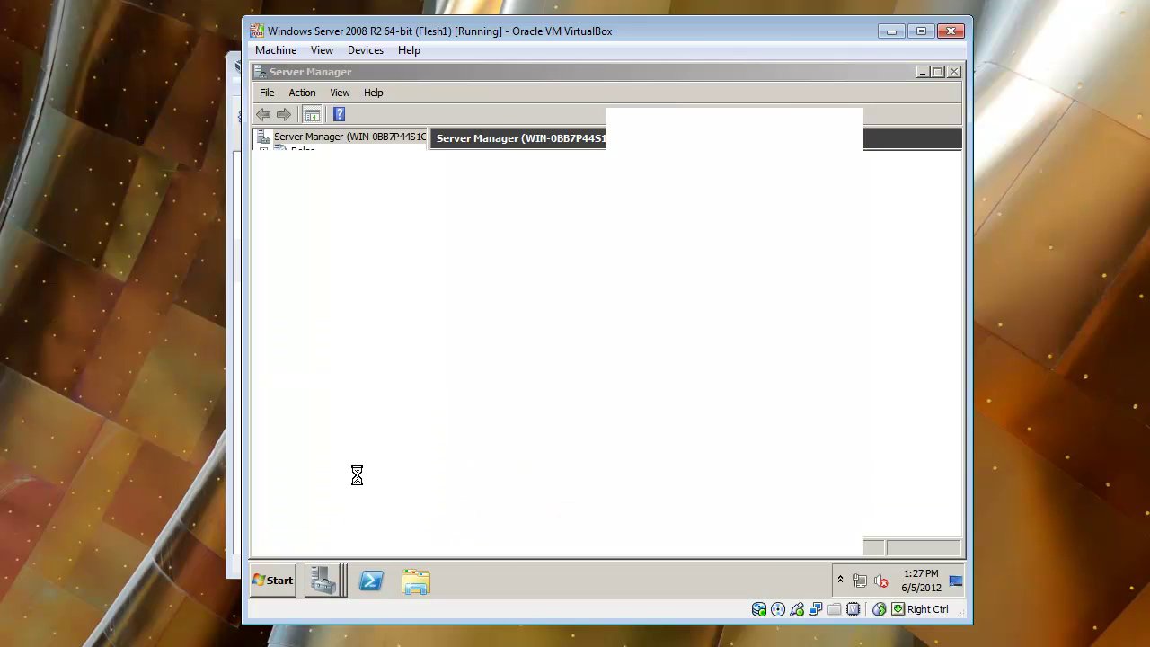
{"action": "left_click", "coordinate": [916, 70]}
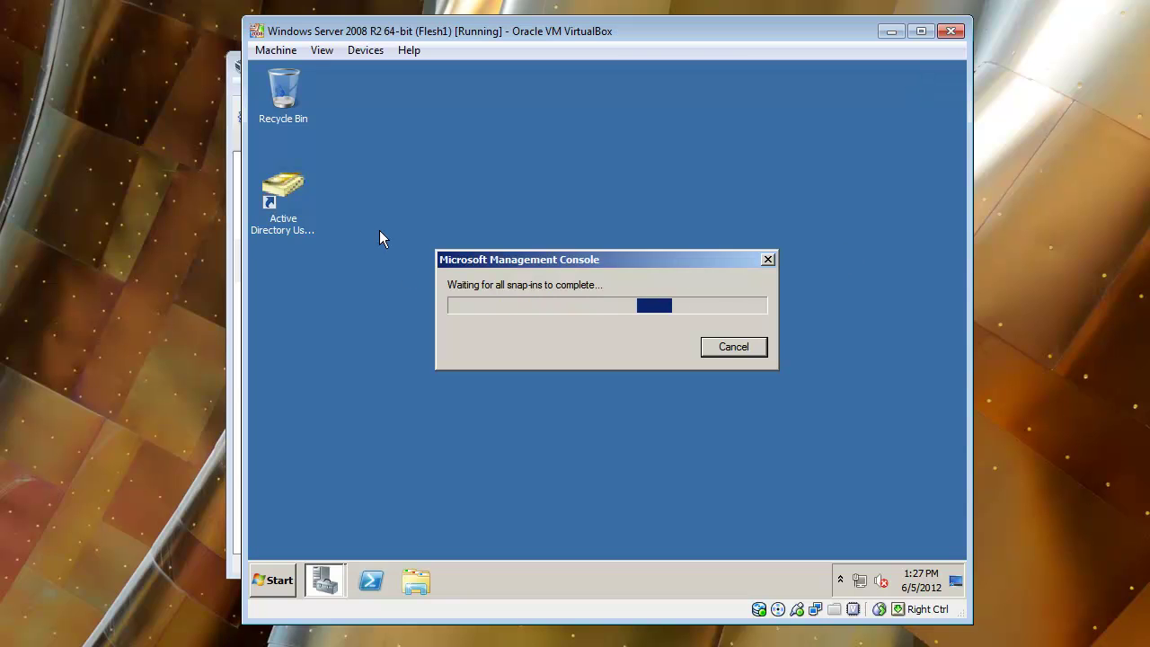
{"action": "double_click", "coordinate": [273, 191]}
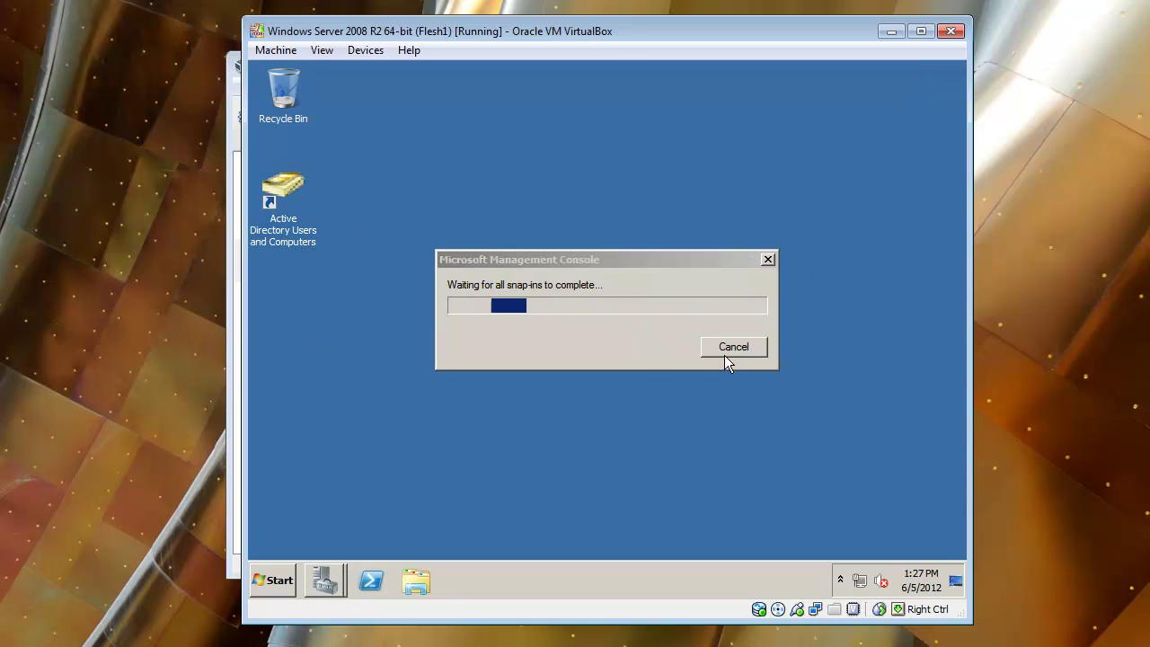
{"action": "left_click", "coordinate": [654, 255]}
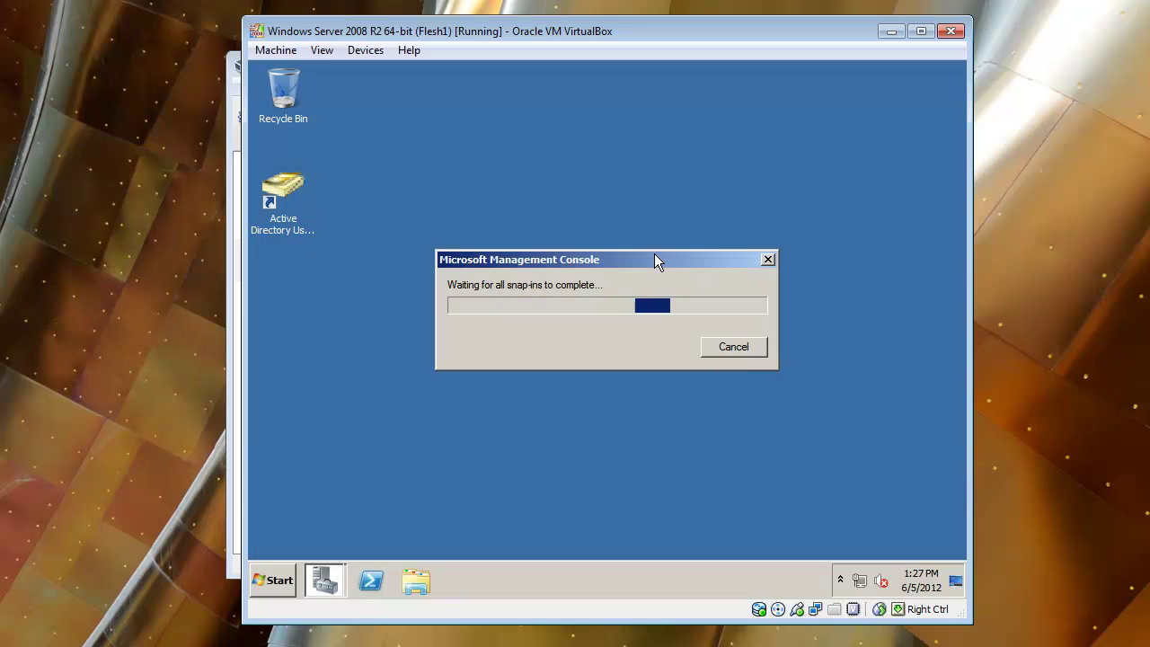
- Try to cancel the Microsoft Management Console wait for snap-ins, but decline to end the snap-ins immediately
{"action": "left_click", "coordinate": [323, 580]}
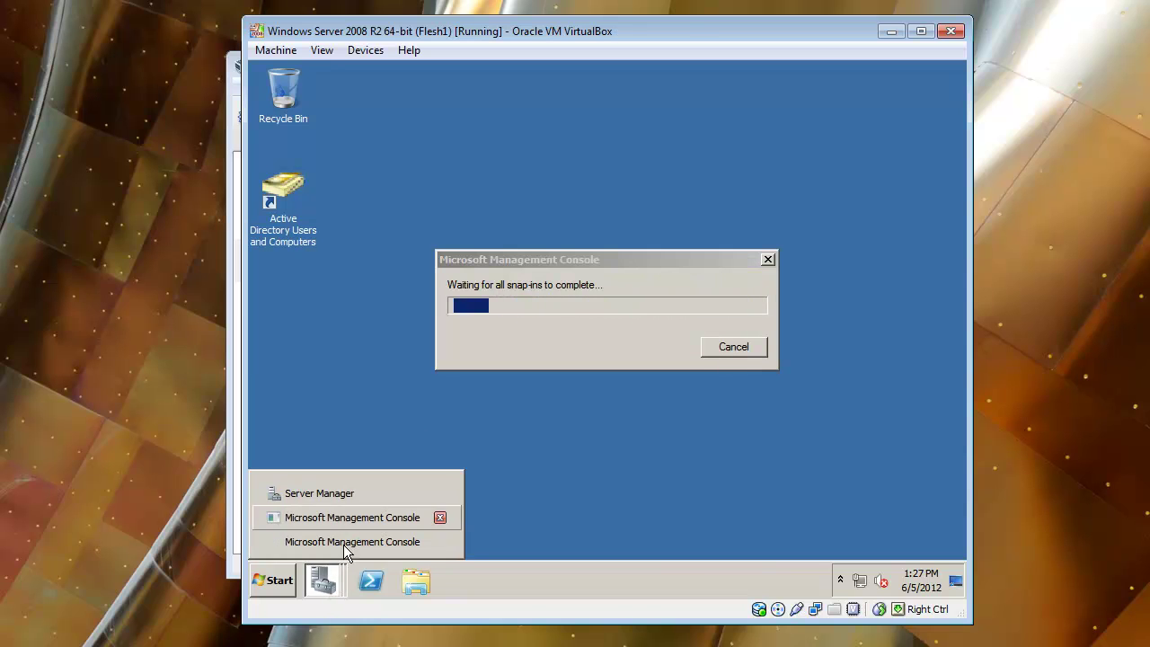
{"action": "left_click", "coordinate": [348, 539]}
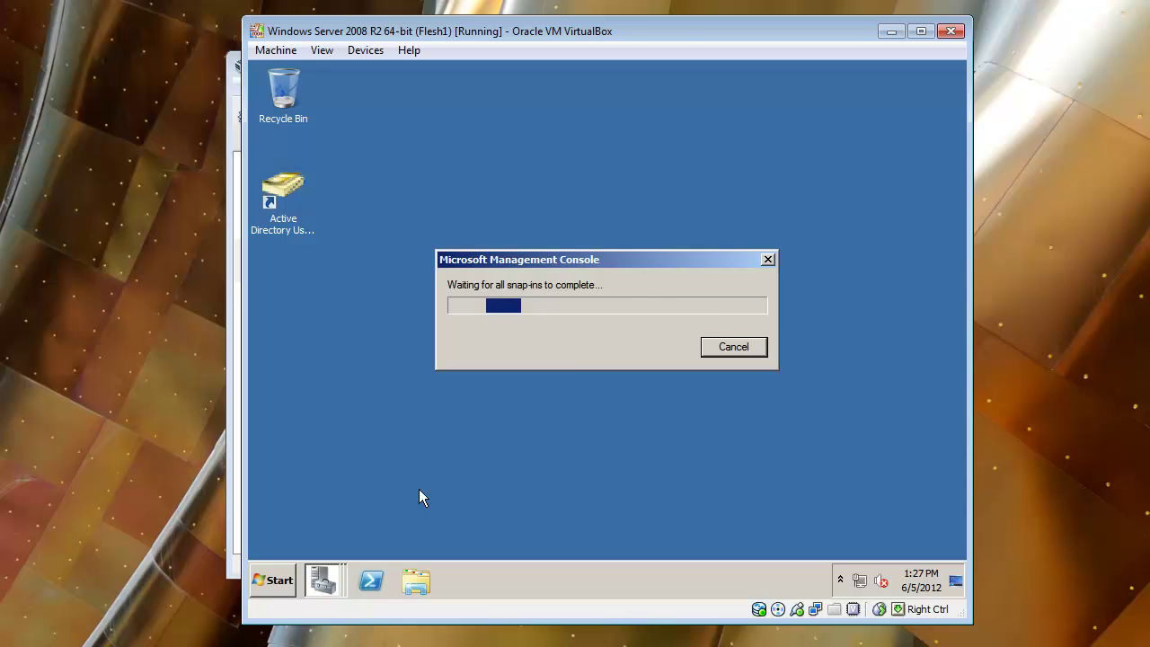
{"action": "left_click", "coordinate": [734, 347]}
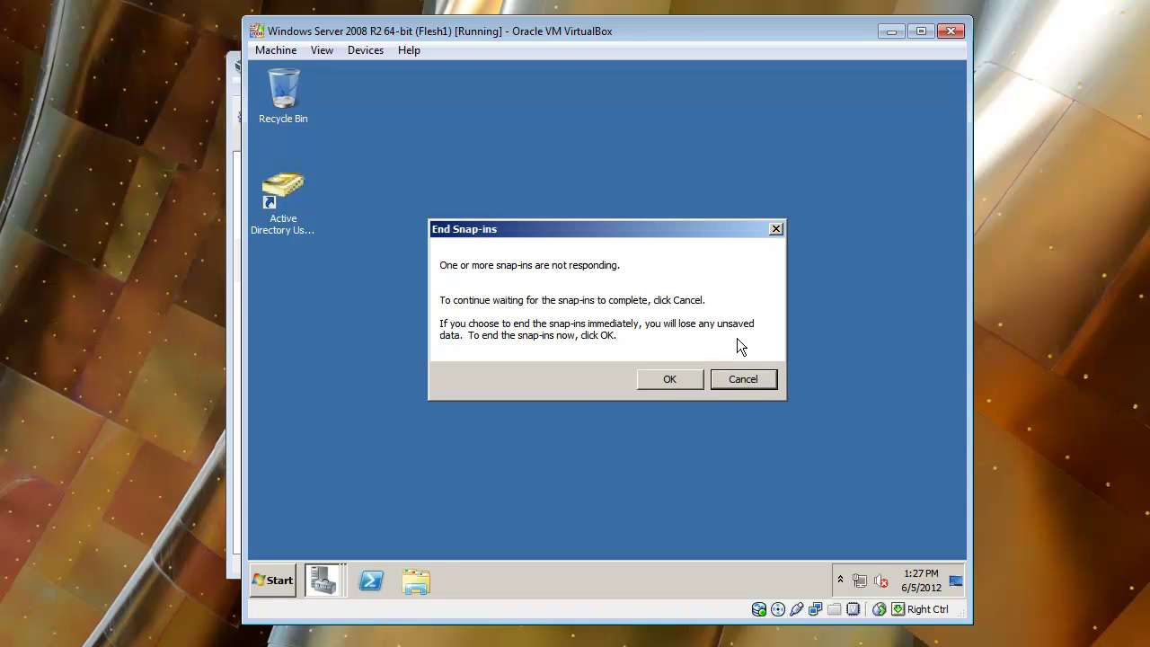
{"action": "left_click", "coordinate": [725, 385]}
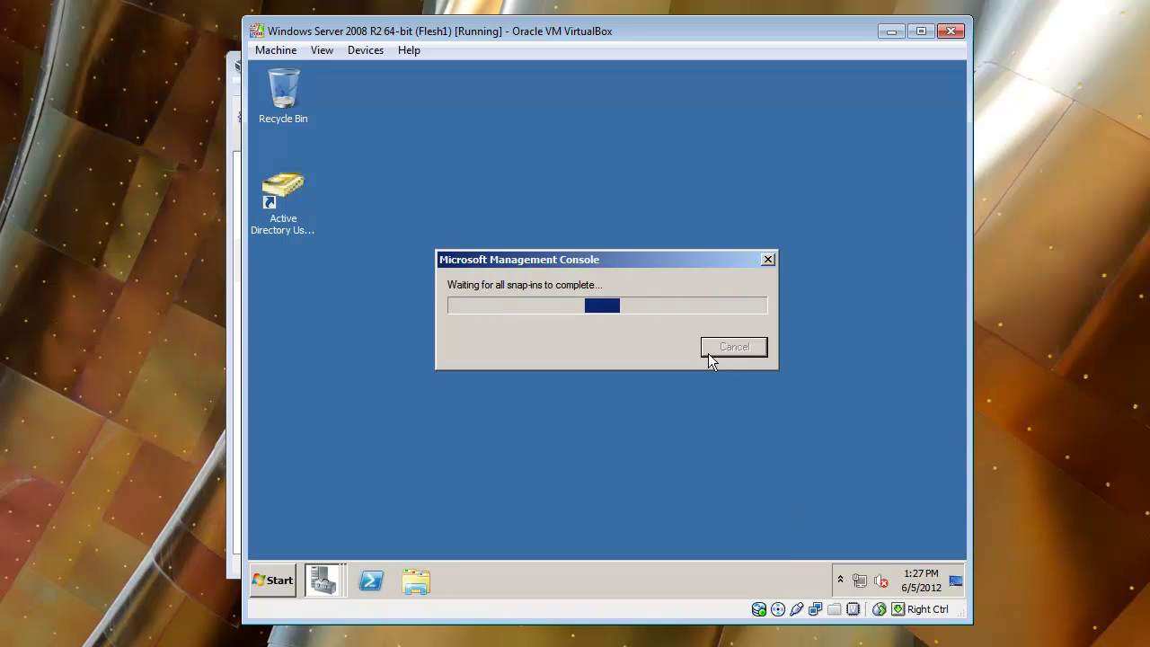
{"action": "left_click", "coordinate": [283, 216]}
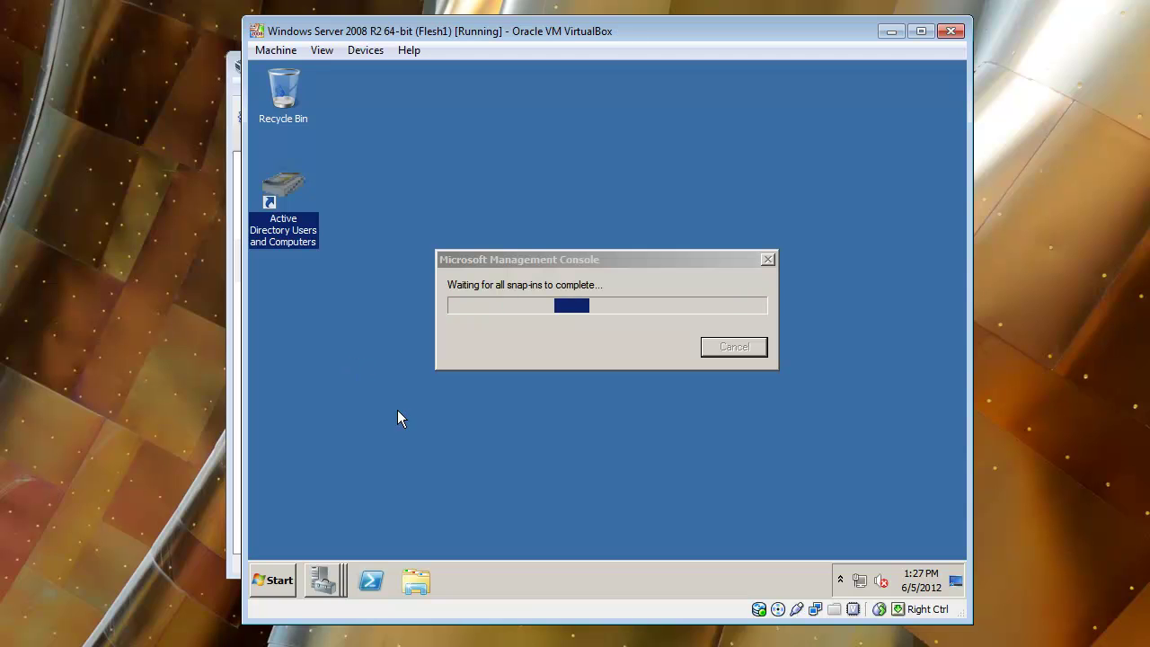
{"action": "left_click", "coordinate": [326, 582]}
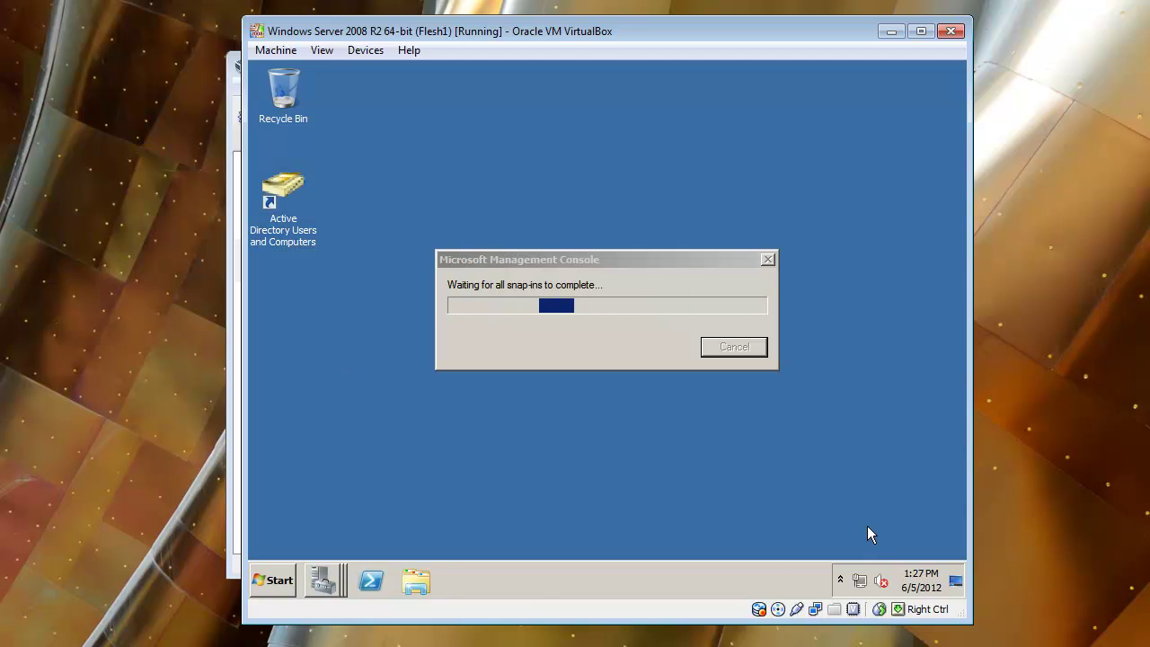